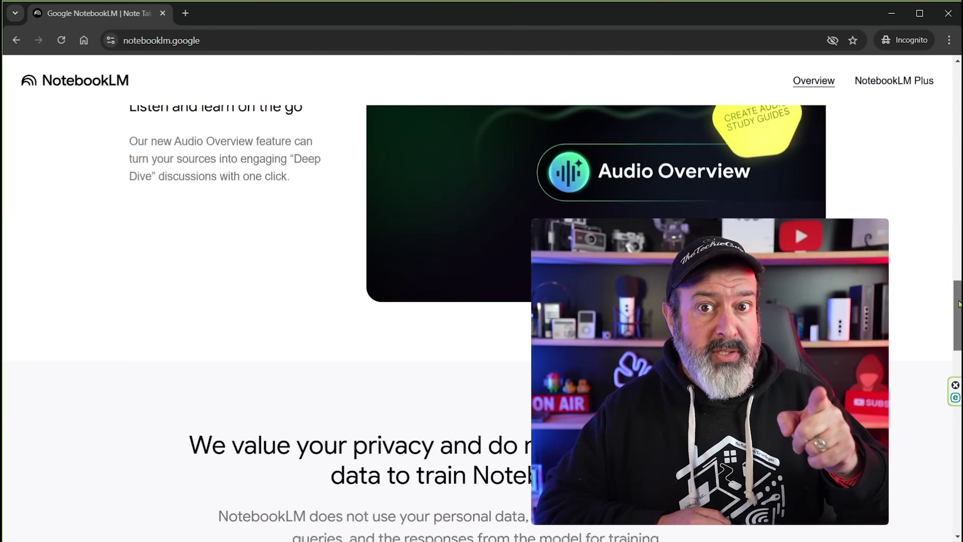
# Step: Scroll down through the NotebookLM overview page
pyautogui.scroll(-5, 482, 304)
pyautogui.scroll(-1, 482, 304)
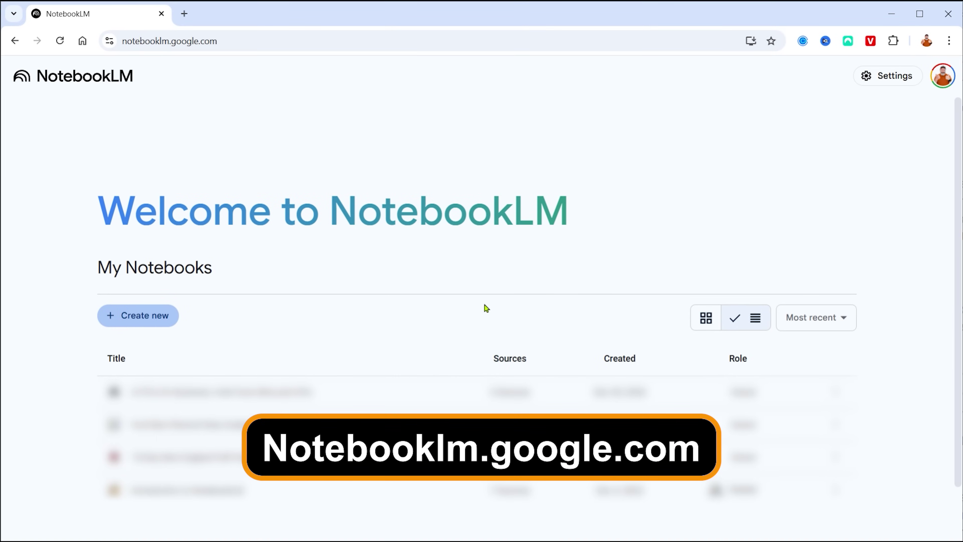
# Step: Create a new notebook, skip adding sources, and rename it 'phone to buy'
pyautogui.click(140, 318)
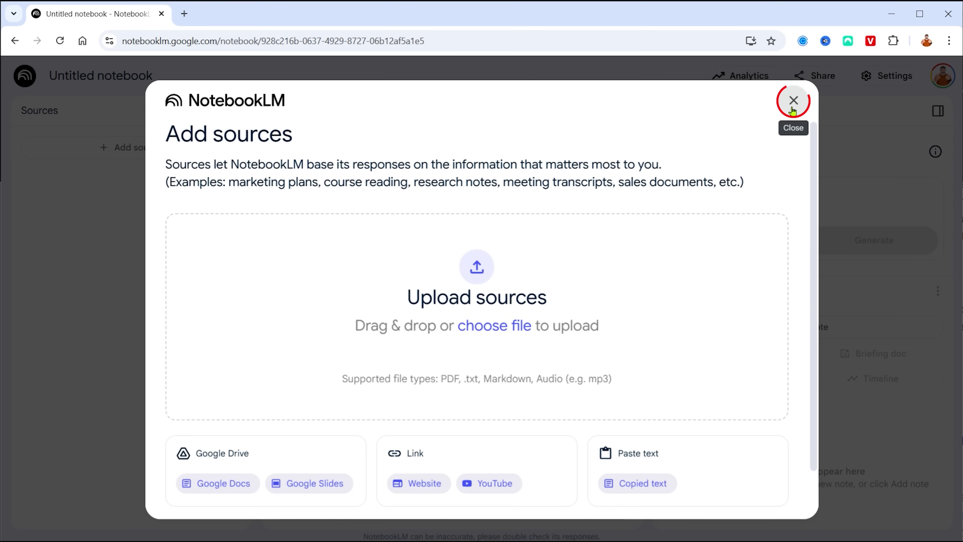
pyautogui.click(792, 101)
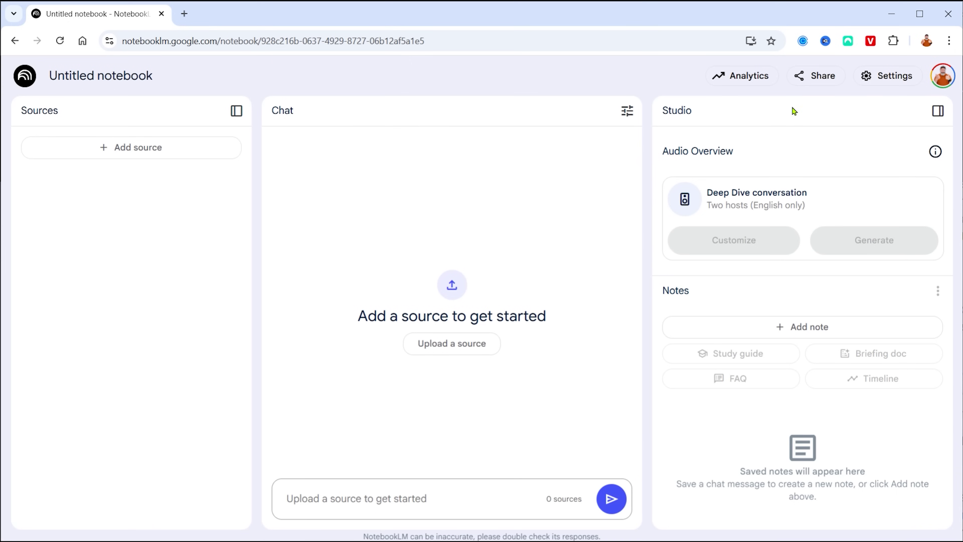
pyautogui.click(116, 77)
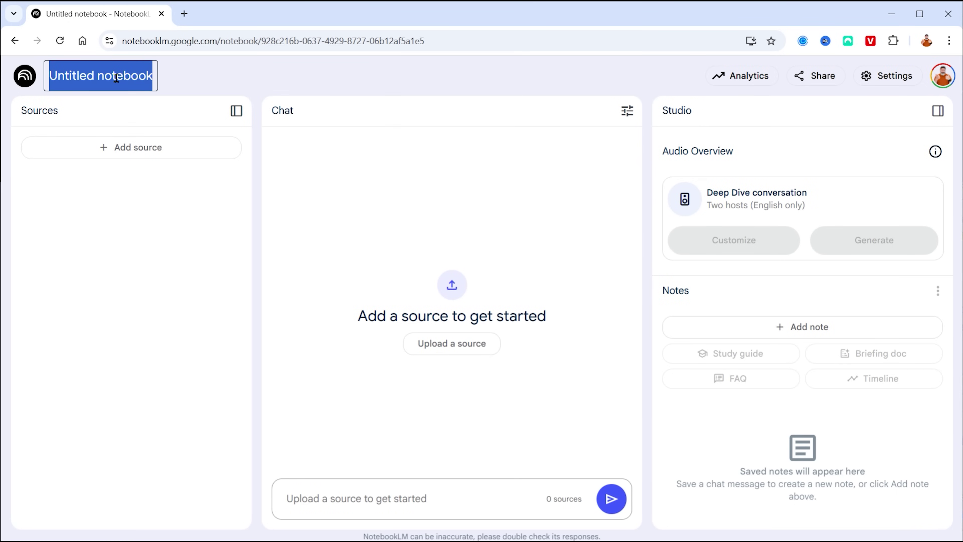
pyautogui.write('phone to buy')
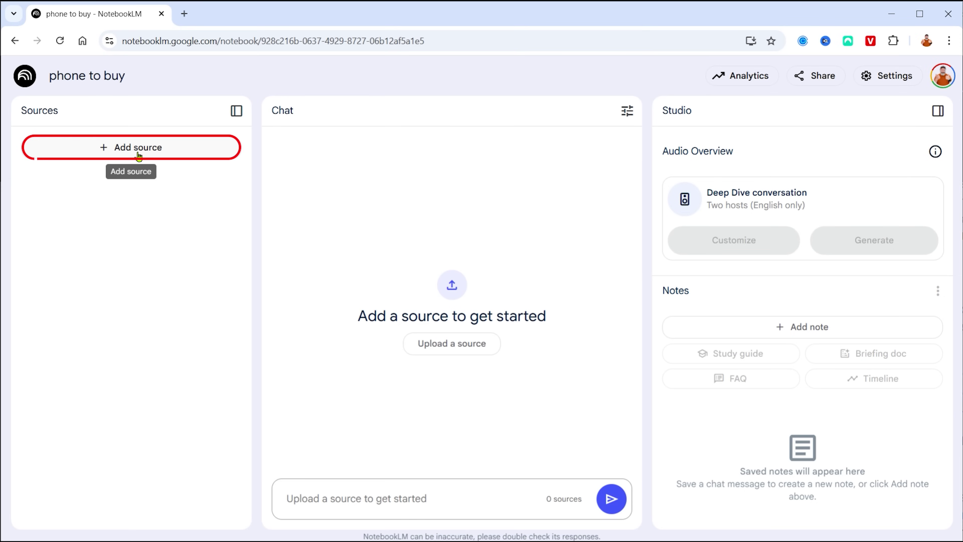
# Step: Review the Add source upload options, highlighting the Upload sources heading and supported file types
pyautogui.click(138, 152)
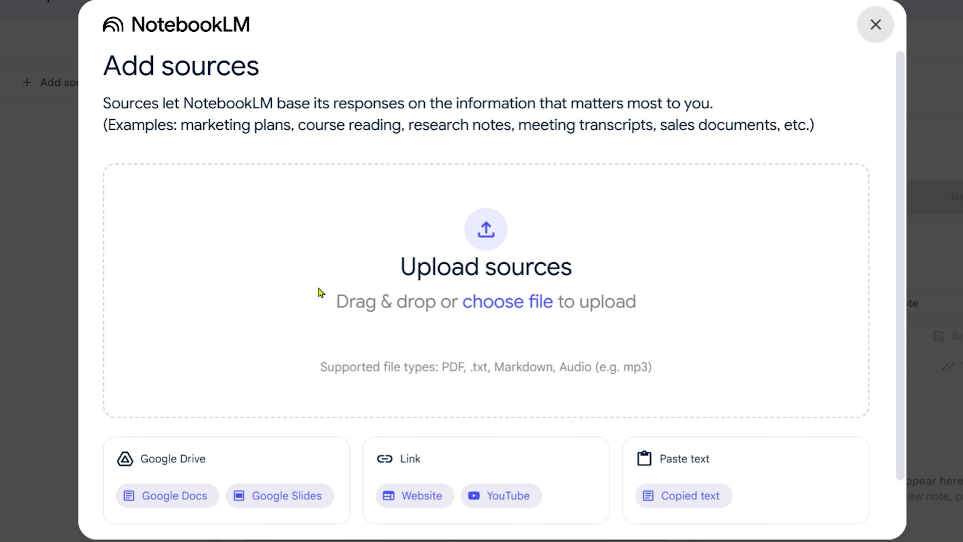
pyautogui.moveTo(402, 273); pyautogui.dragTo(601, 264)
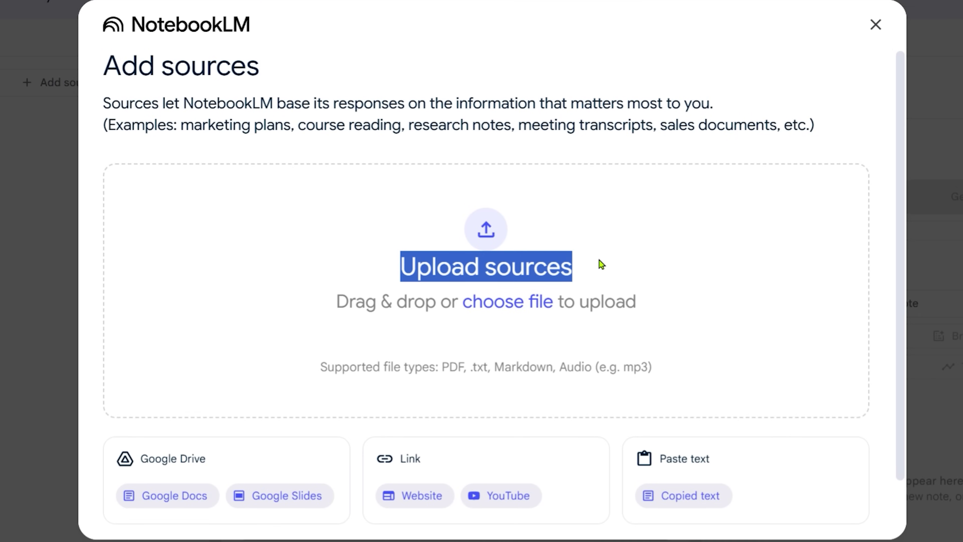
pyautogui.click(614, 265)
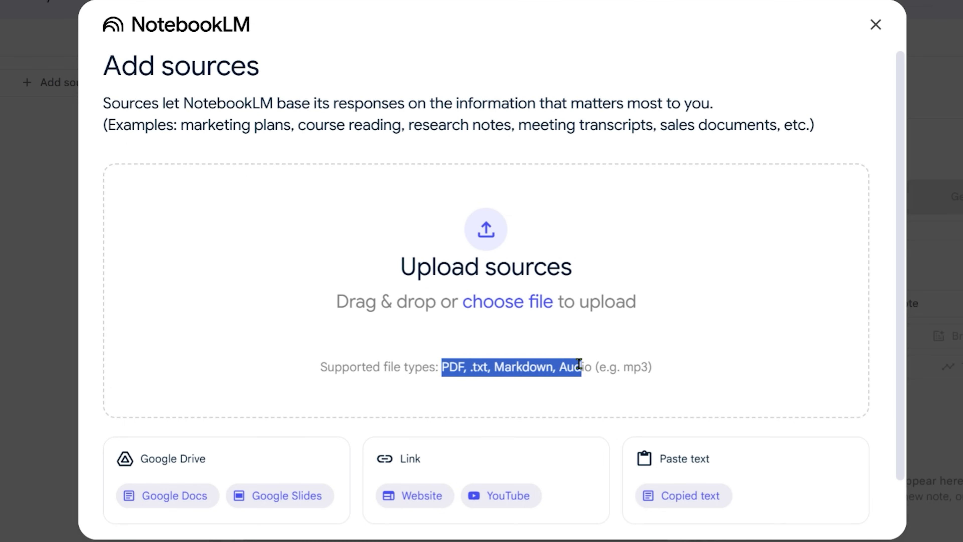
pyautogui.moveTo(579, 364); pyautogui.dragTo(635, 363)
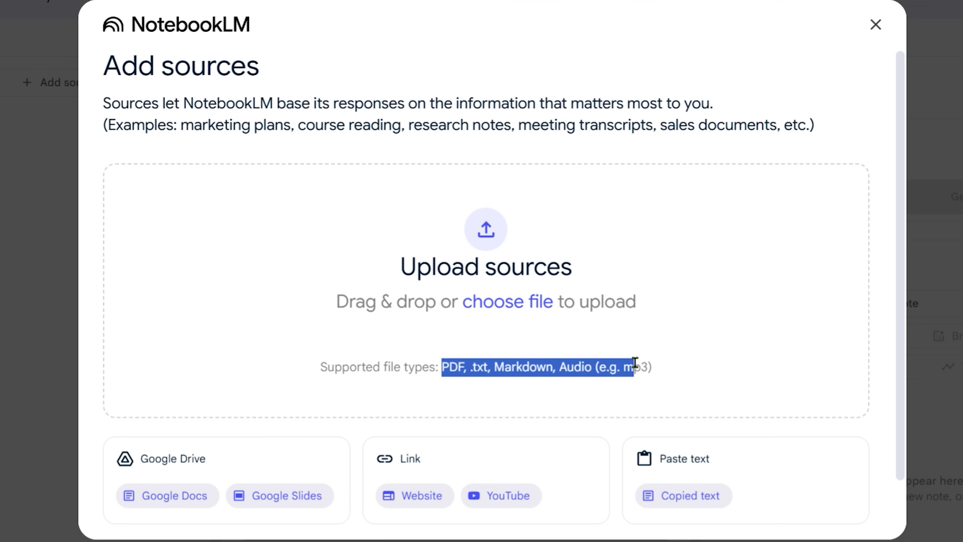
pyautogui.click(690, 368)
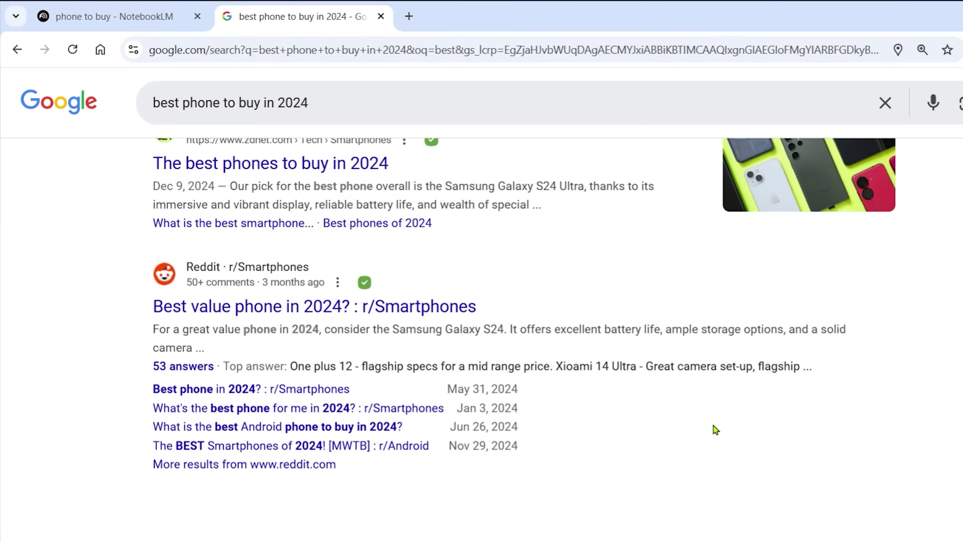
# Step: Add the Tom's Guide best phones article as a website source
pyautogui.scroll(-10, 714, 425)
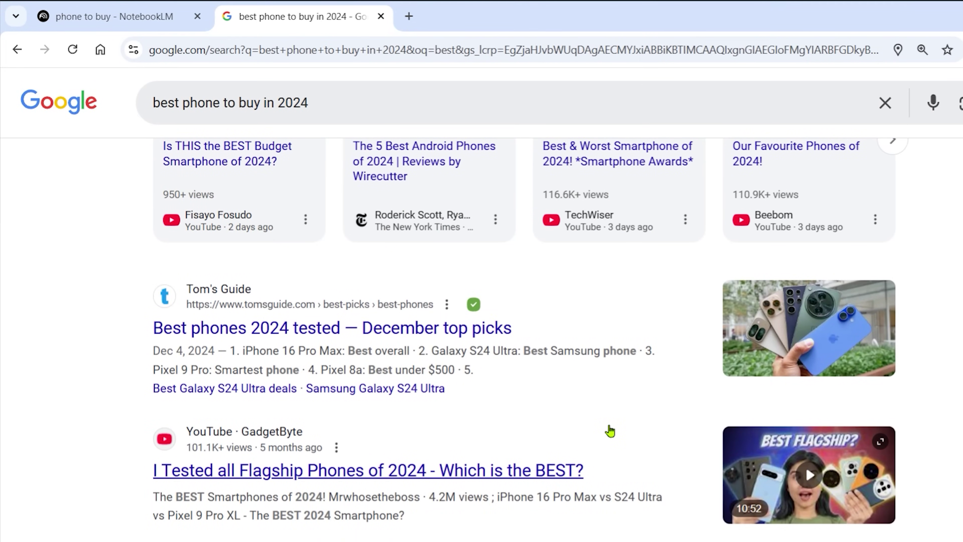
pyautogui.click(376, 329)
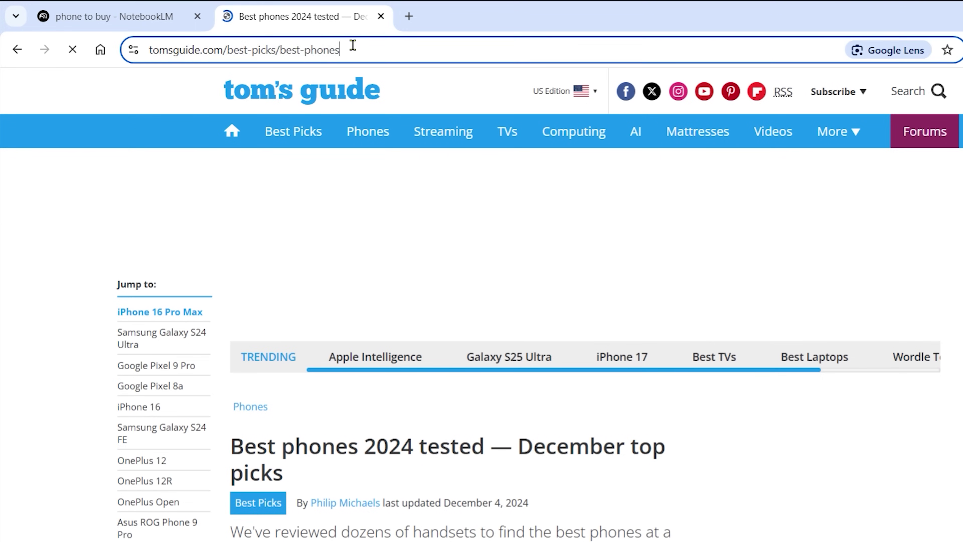
pyautogui.click(353, 45)
pyautogui.hotkey('ctrl', 'c')
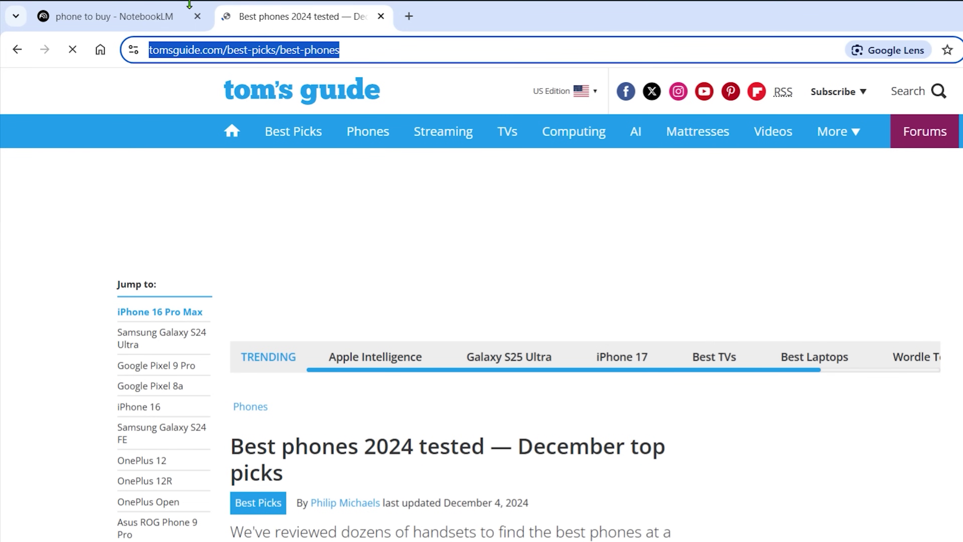
pyautogui.click(128, 16)
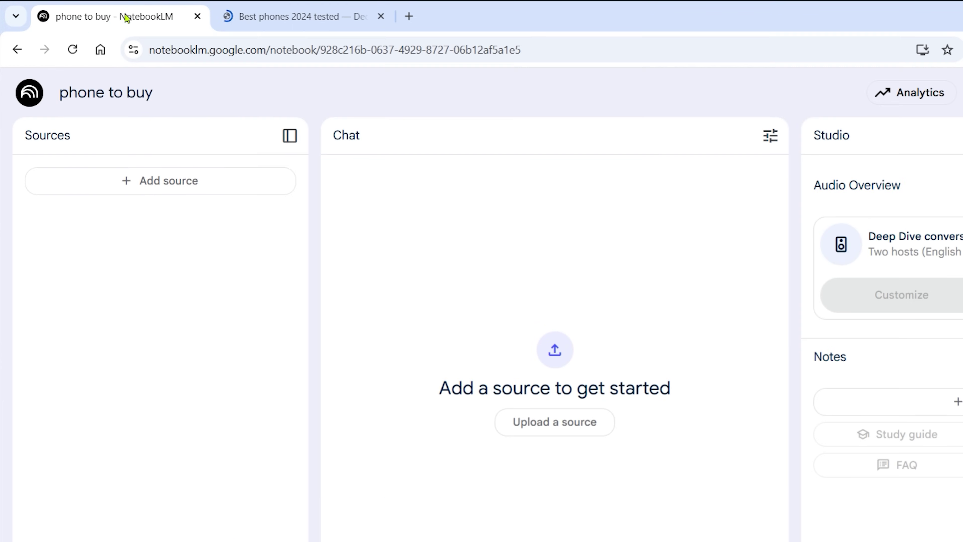
pyautogui.click(170, 189)
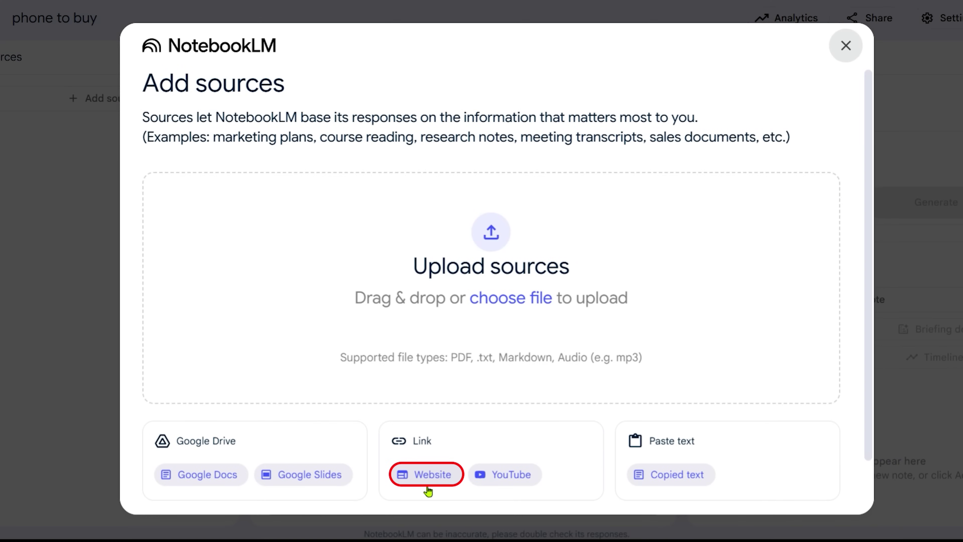
pyautogui.click(428, 478)
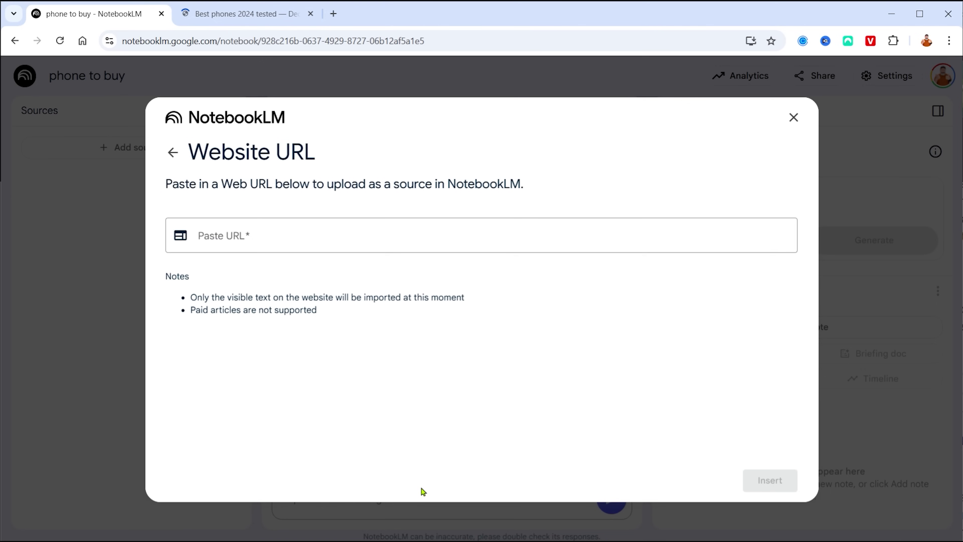
pyautogui.click(270, 239)
pyautogui.hotkey('ctrl', 'v')
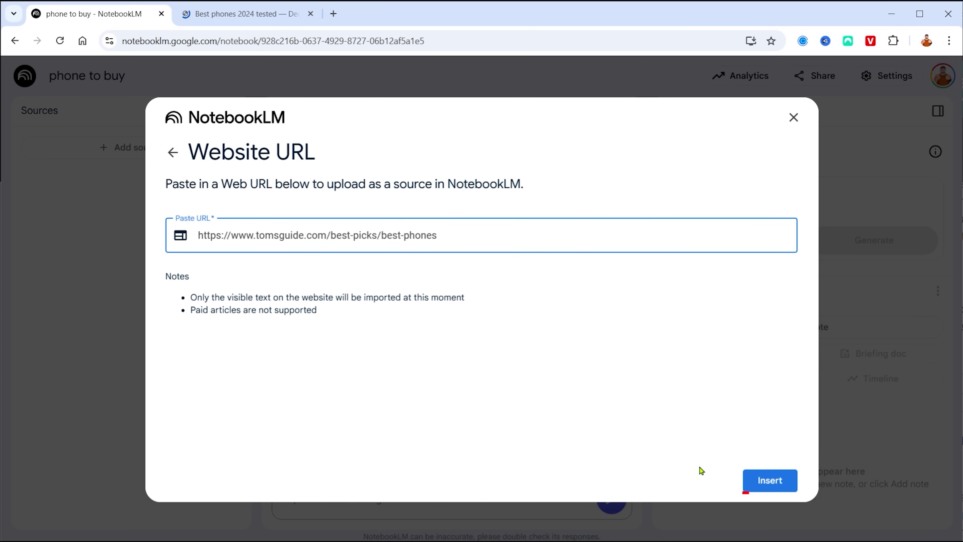
pyautogui.click(764, 486)
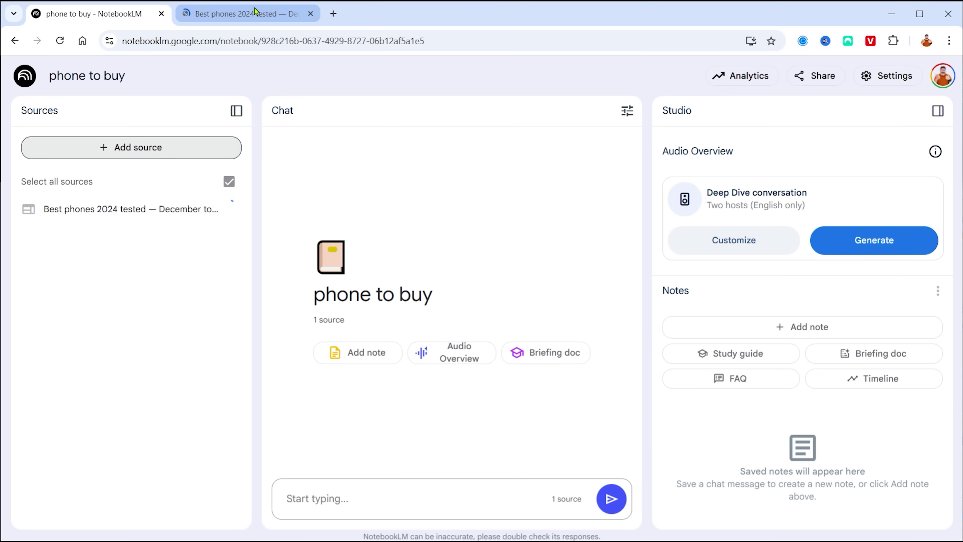
# Step: Add the TechRadar best phone article as a second website source
pyautogui.click(257, 16)
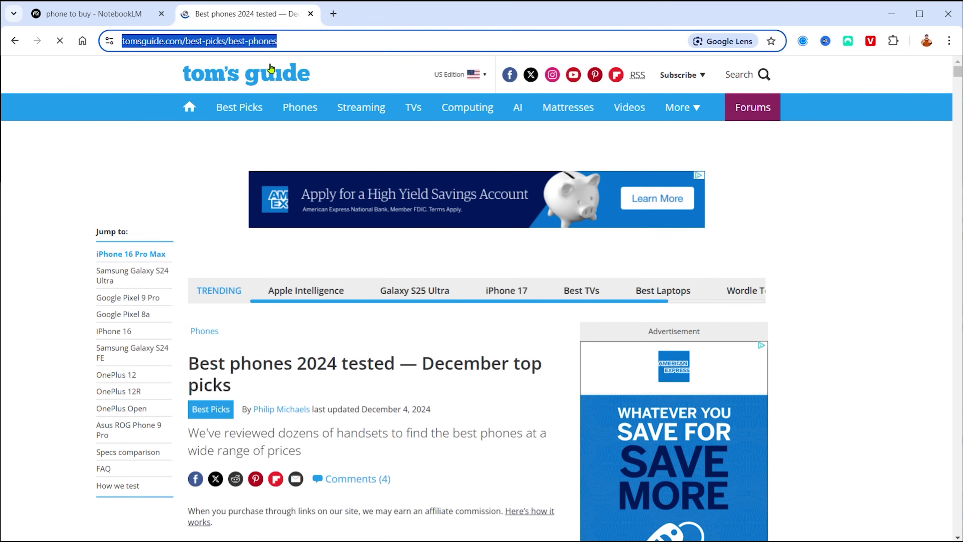
pyautogui.click(14, 41)
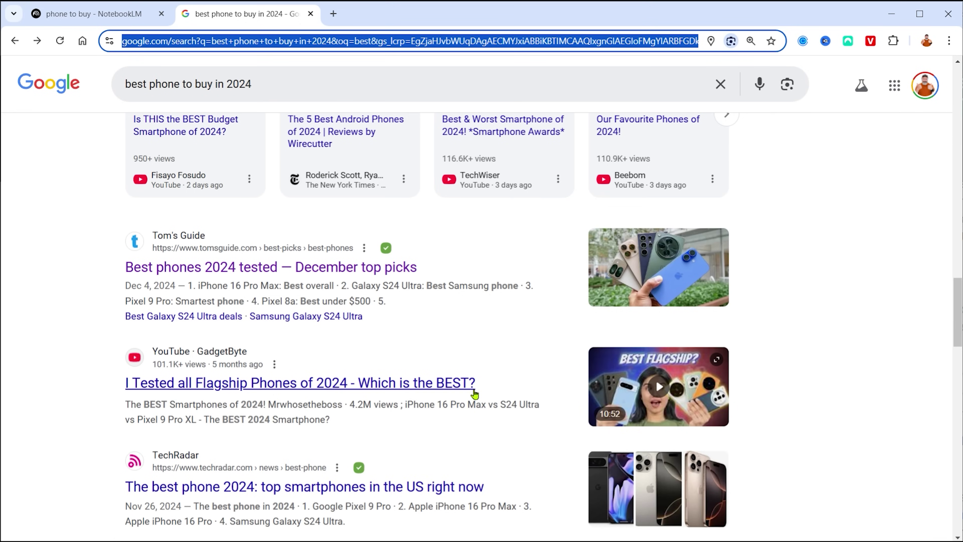
pyautogui.click(357, 361)
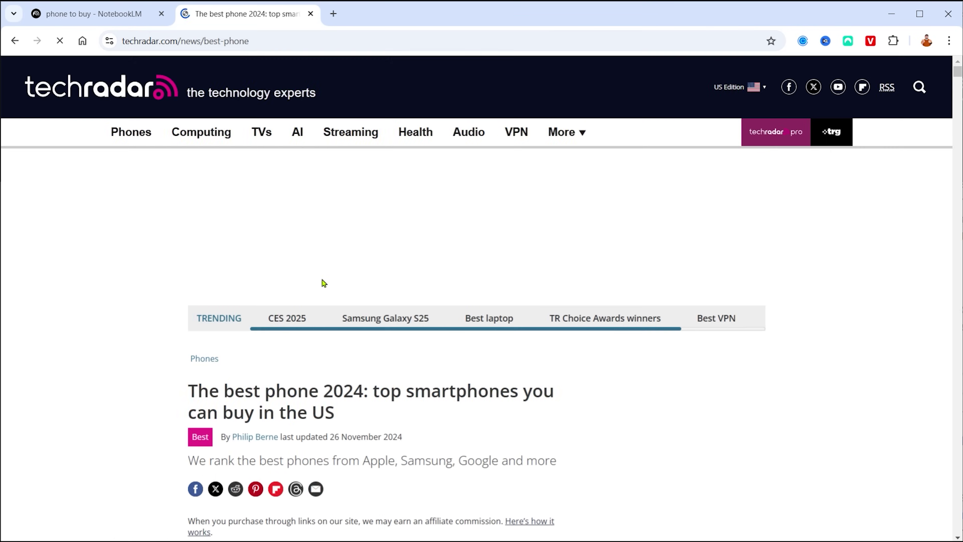
pyautogui.click(251, 41)
pyautogui.click(132, 17)
pyautogui.click(114, 148)
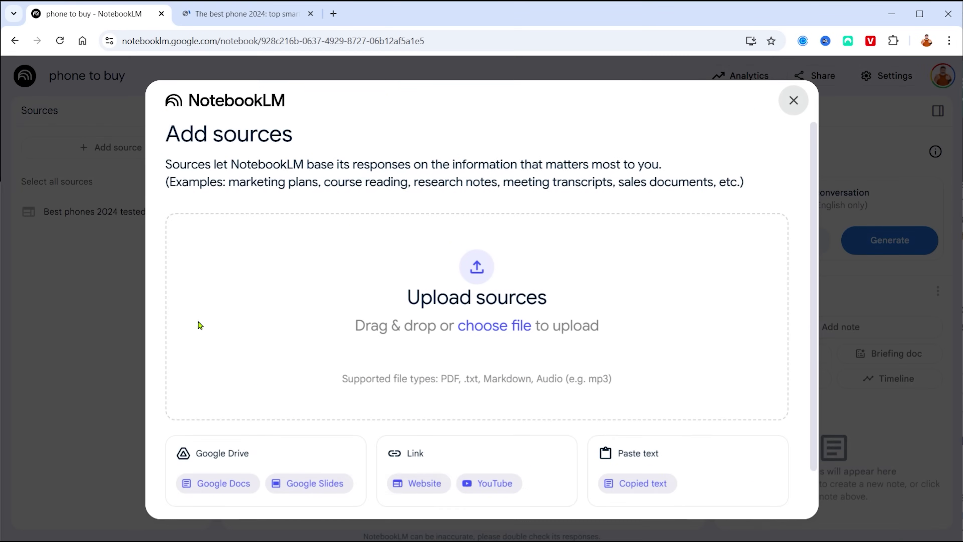
pyautogui.click(422, 483)
pyautogui.write('https://www.techradar.com/news/best-phones')
pyautogui.click(767, 480)
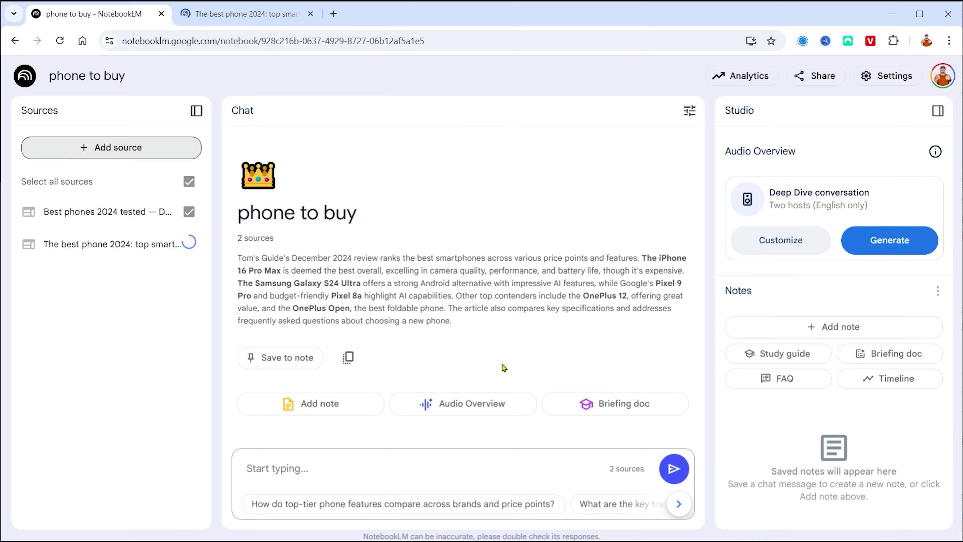
# Step: Back in the Google results, open the GadgetByte flagship phones video
pyautogui.hotkey('ctrl', 'Tab')
pyautogui.hotkey('alt', 'Left')
pyautogui.scroll(-2, 461, 425)
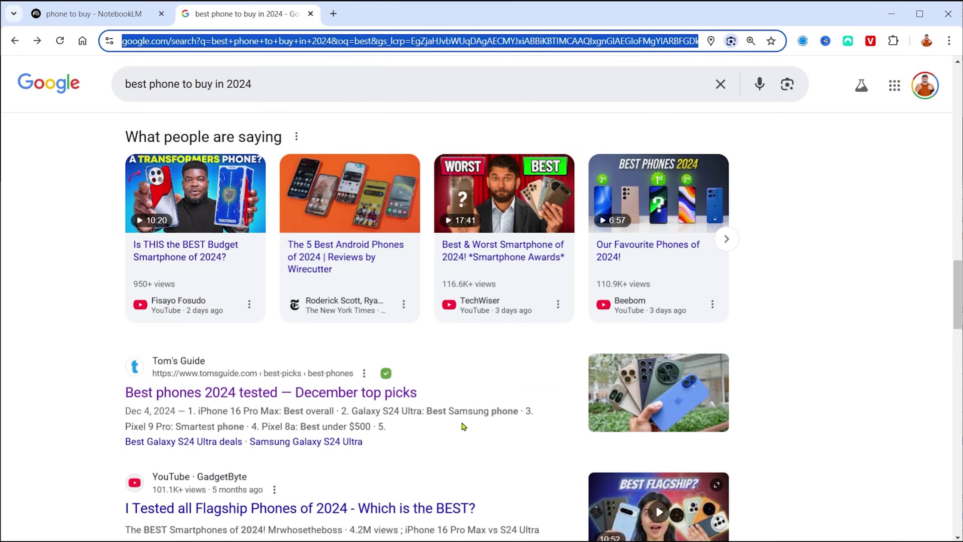
pyautogui.scroll(-2, 463, 427)
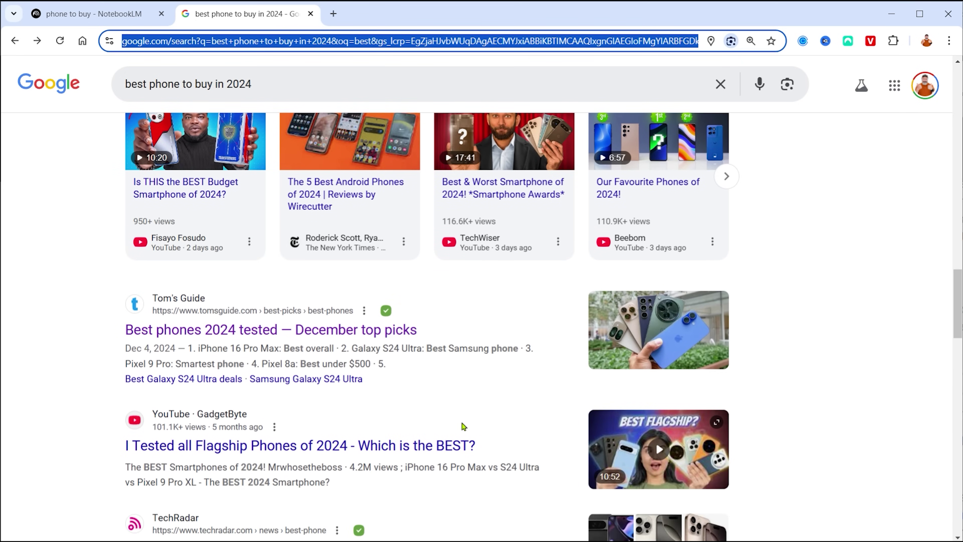
pyautogui.click(321, 449)
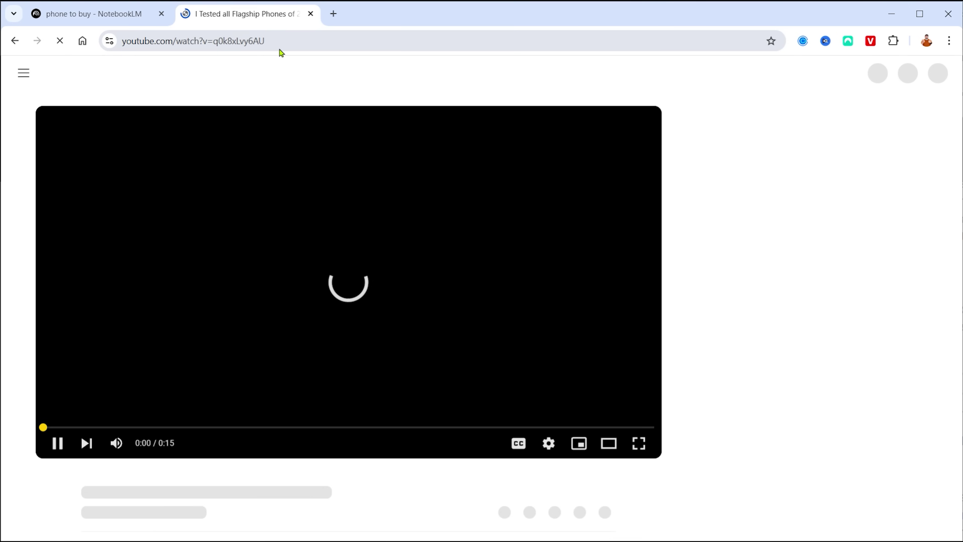
# Step: Add the GadgetByte flagship phones YouTube video as a source
pyautogui.click(280, 48)
pyautogui.hotkey('ctrl', 'c')
pyautogui.click(85, 14)
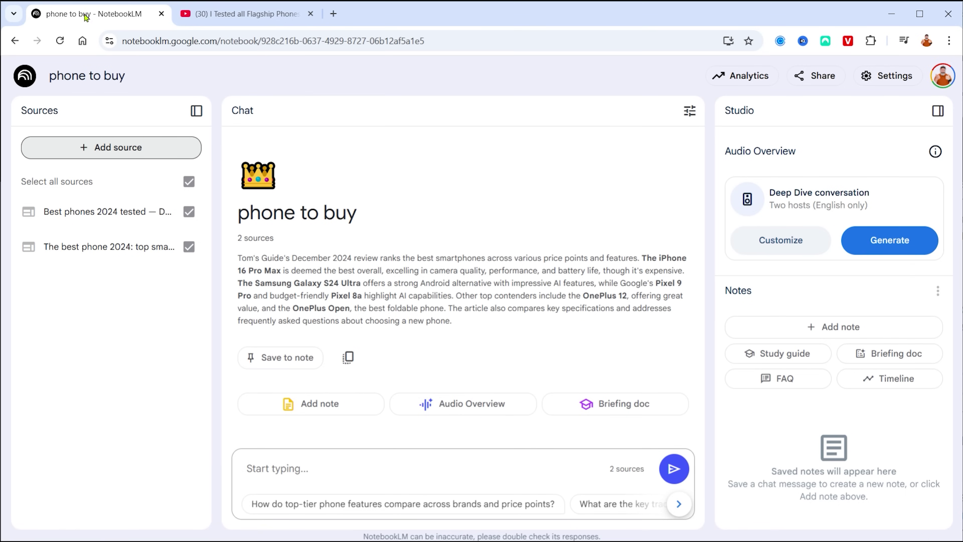
pyautogui.click(134, 149)
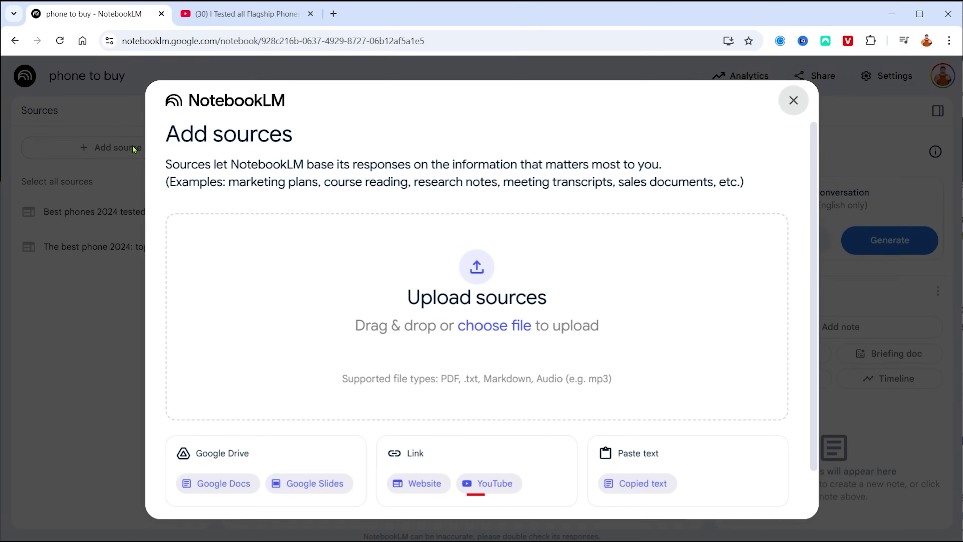
pyautogui.click(498, 489)
pyautogui.click(271, 226)
pyautogui.hotkey('ctrl', 'v')
pyautogui.click(757, 494)
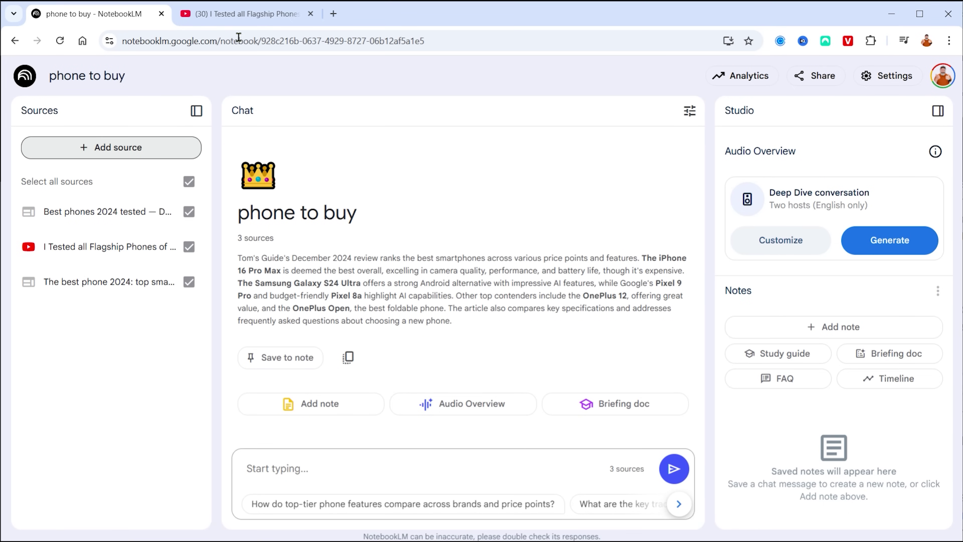
# Step: Add two more YouTube phone review videos as sources, bringing the total to five
pyautogui.click(243, 15)
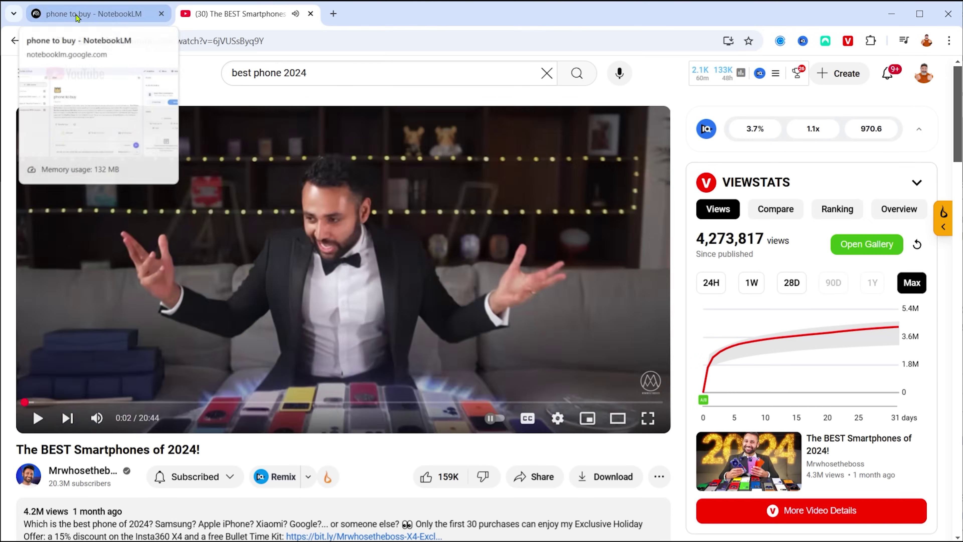
pyautogui.click(80, 14)
pyautogui.click(113, 147)
pyautogui.click(492, 483)
pyautogui.hotkey('ctrl', 'v')
pyautogui.click(770, 493)
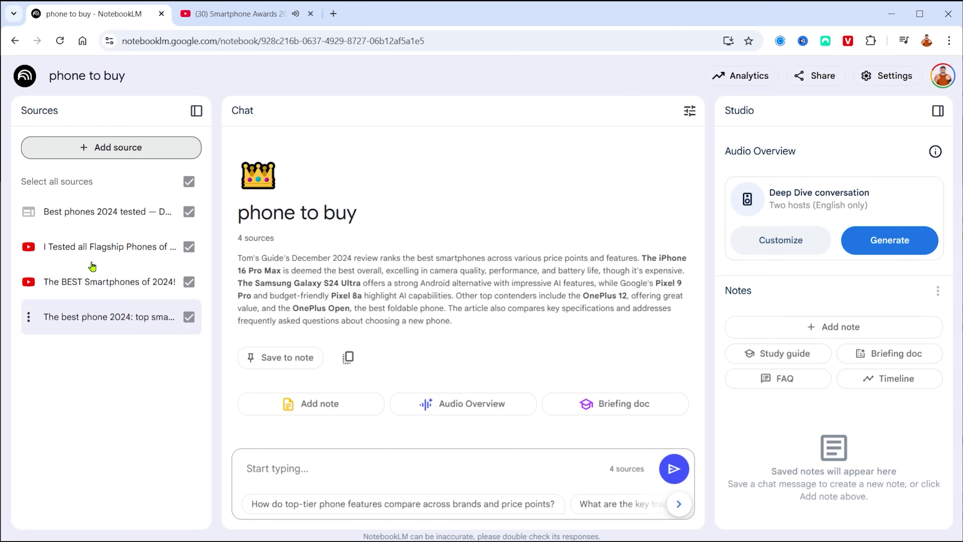
pyautogui.click(114, 147)
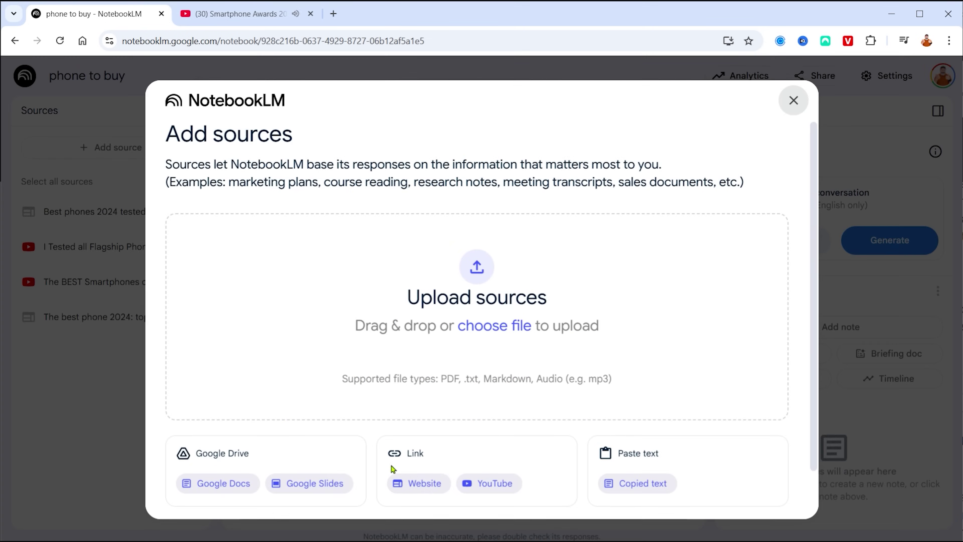
pyautogui.click(491, 483)
pyautogui.hotkey('ctrl', 'v')
pyautogui.click(767, 493)
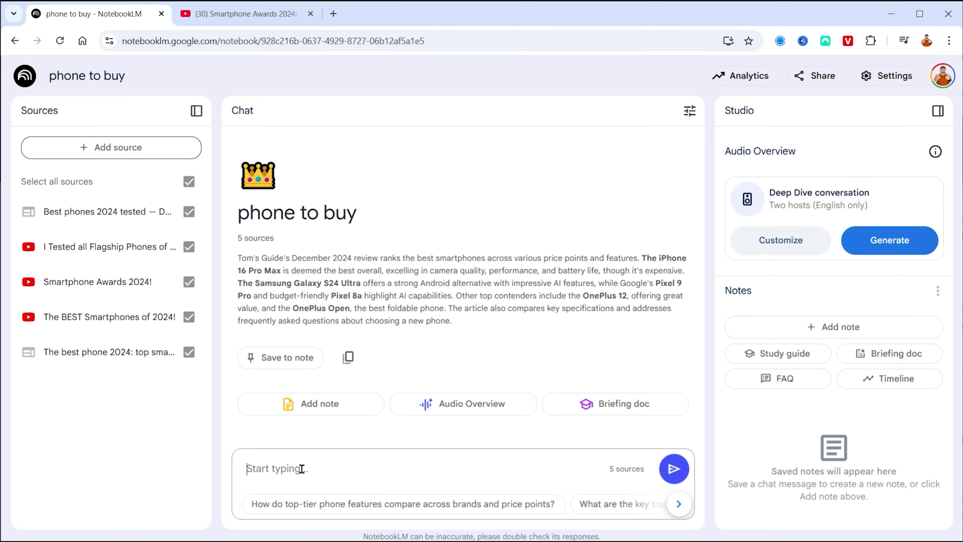
# Step: Generate a 2024 smartphone landscape briefing doc, review it, and convert it to a source
pyautogui.click(303, 469)
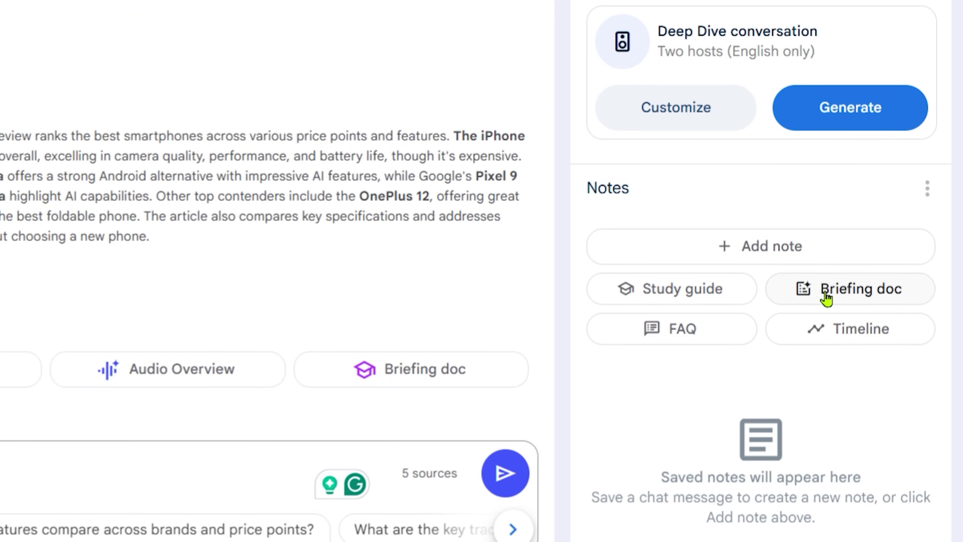
pyautogui.click(874, 358)
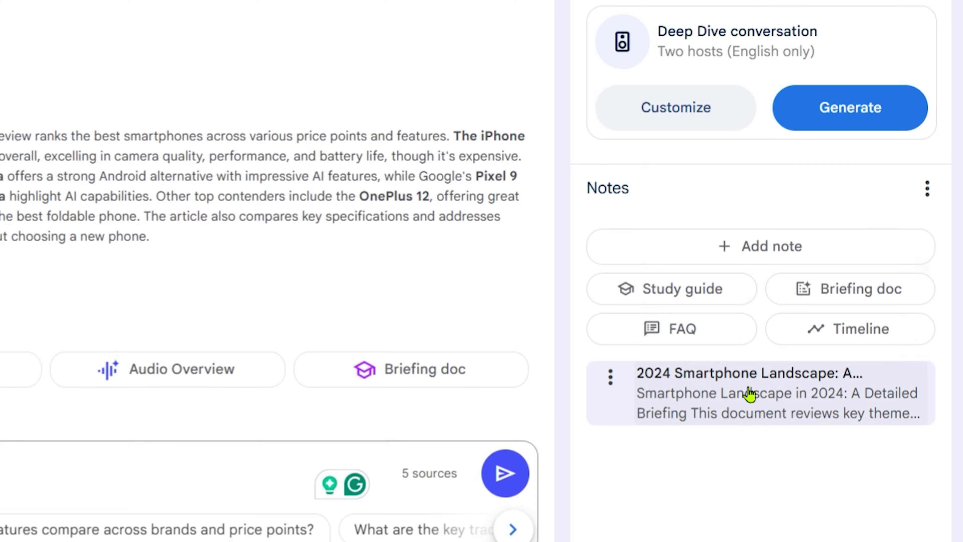
pyautogui.click(749, 393)
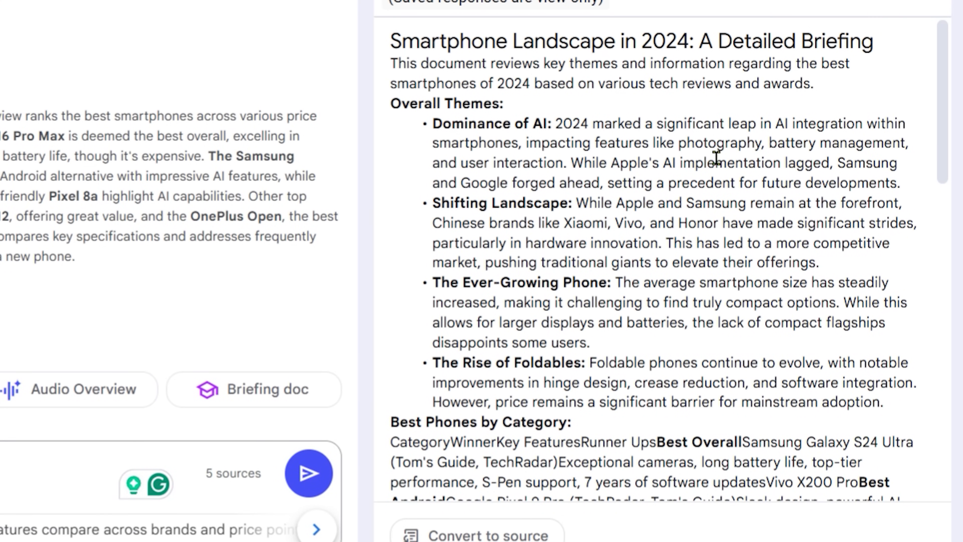
pyautogui.moveTo(945, 84); pyautogui.dragTo(483, 512)
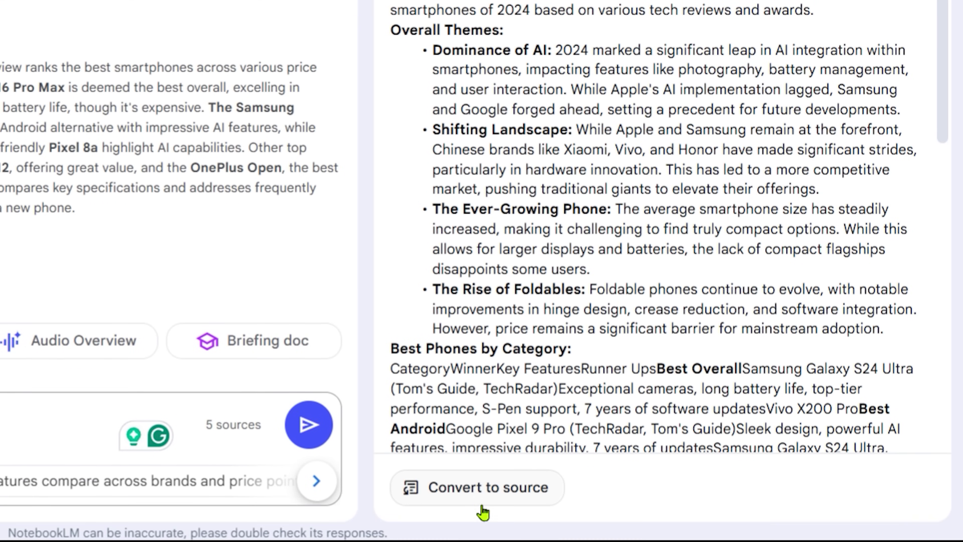
pyautogui.click(465, 493)
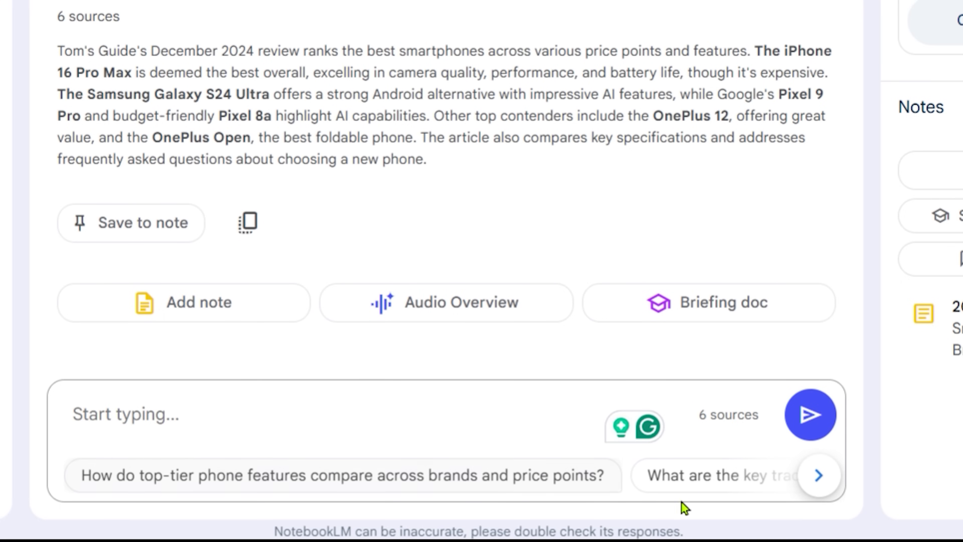
# Step: Ask the suggested question comparing top-tier phones across brands and price points, and read the answer
pyautogui.click(818, 476)
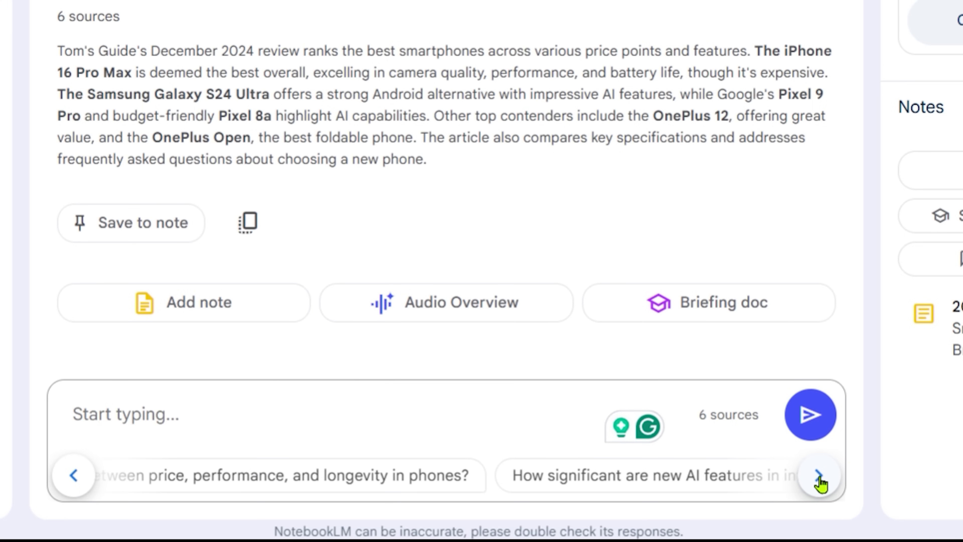
pyautogui.click(819, 481)
pyautogui.click(820, 481)
pyautogui.click(359, 479)
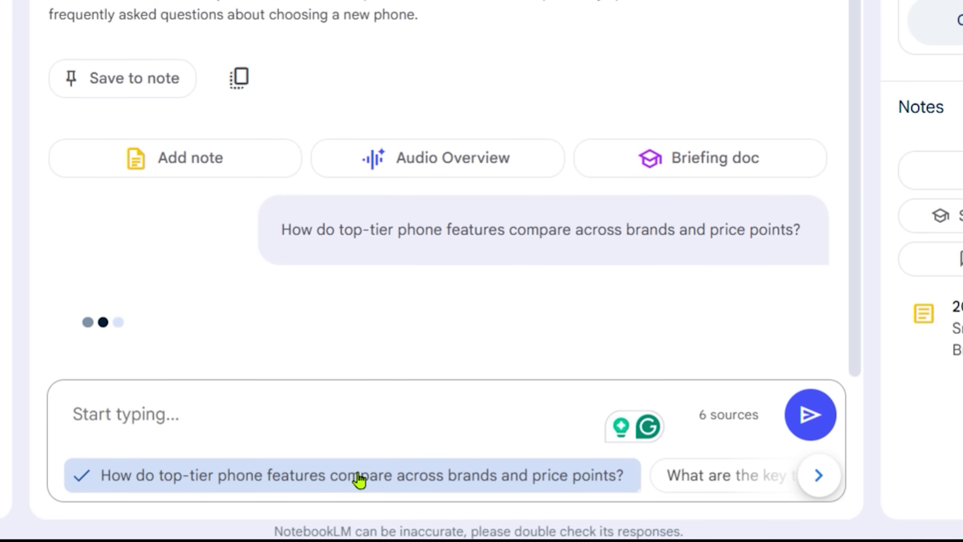
pyautogui.scroll(10, 398, 331)
pyautogui.scroll(12, 403, 336)
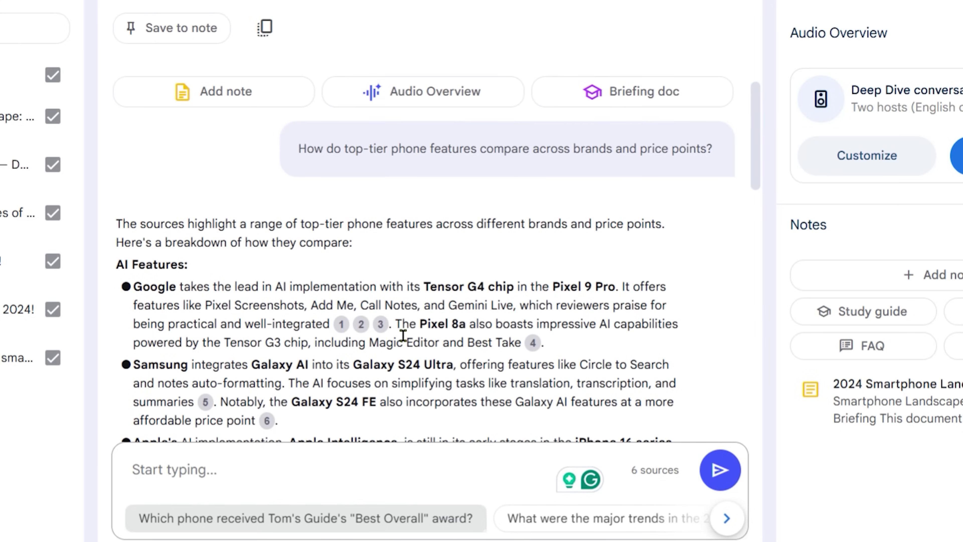
pyautogui.scroll(-3, 419, 279)
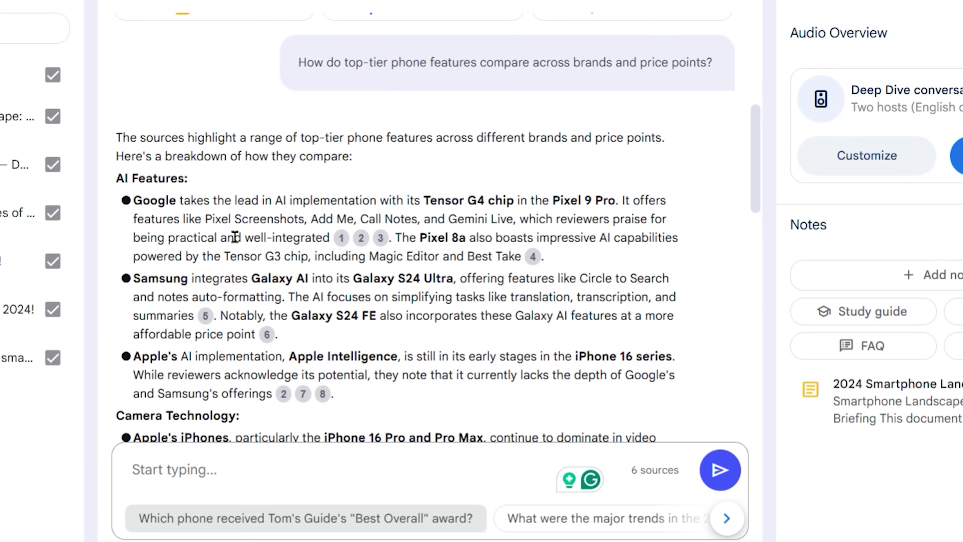
pyautogui.moveTo(339, 243)
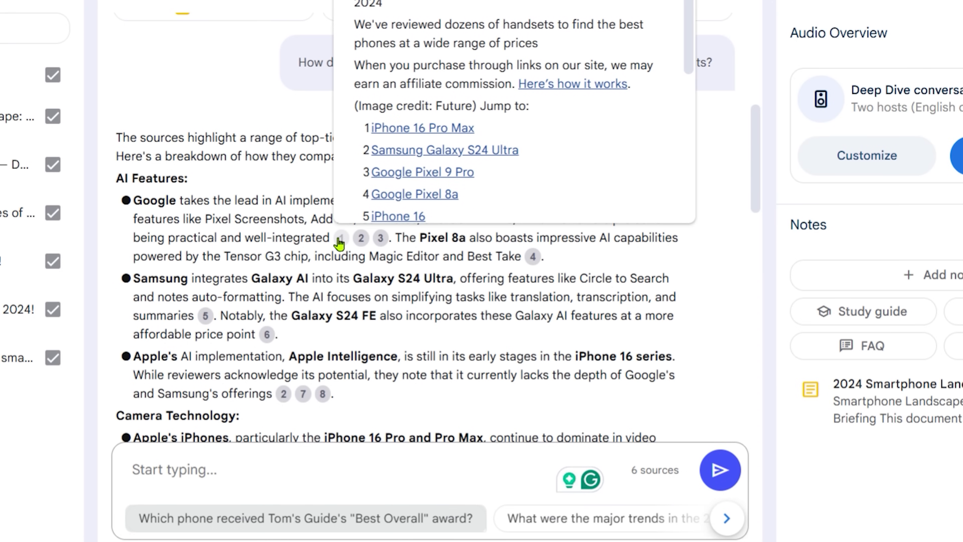
pyautogui.scroll(-10, 439, 240)
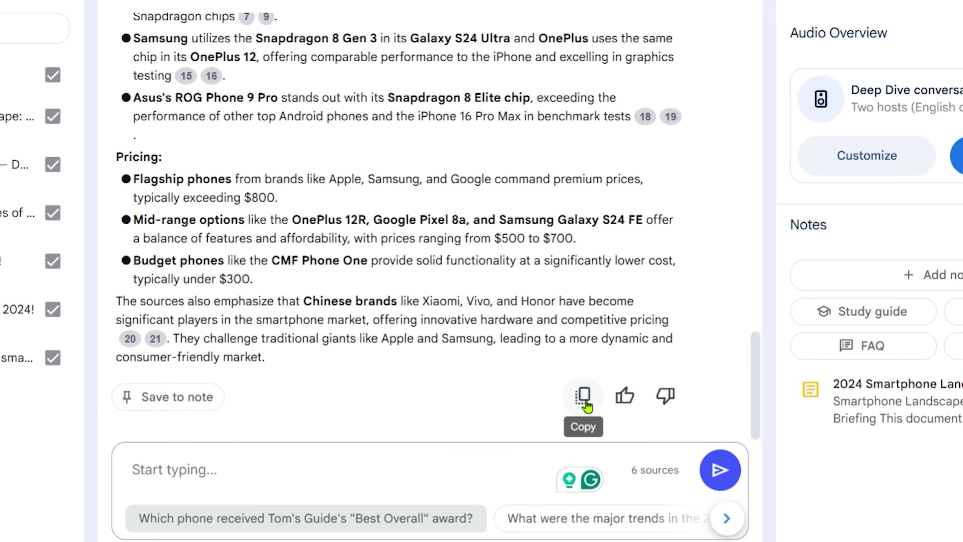
# Step: Ask which phones have the best camera and battery life, then which ones under $500
pyautogui.click(270, 469)
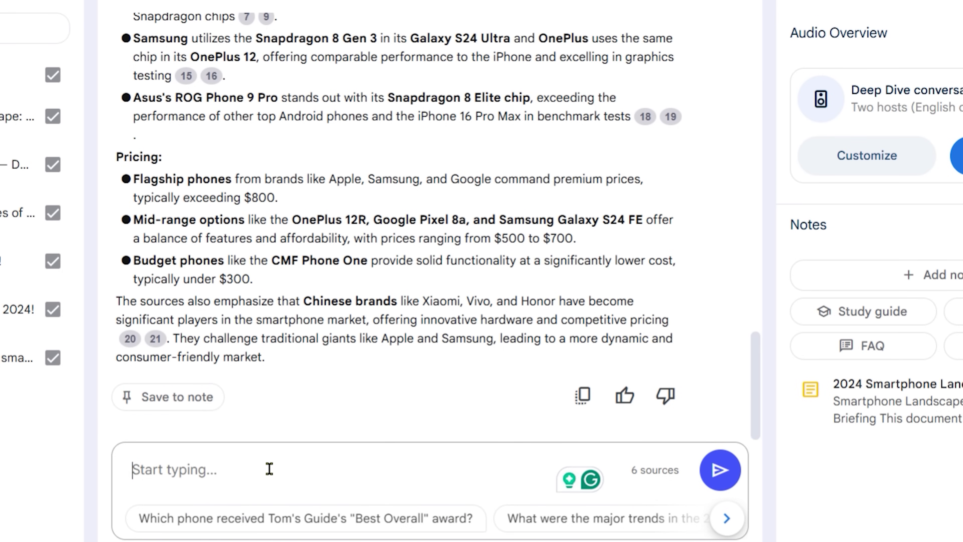
pyautogui.write('my main priority is ')
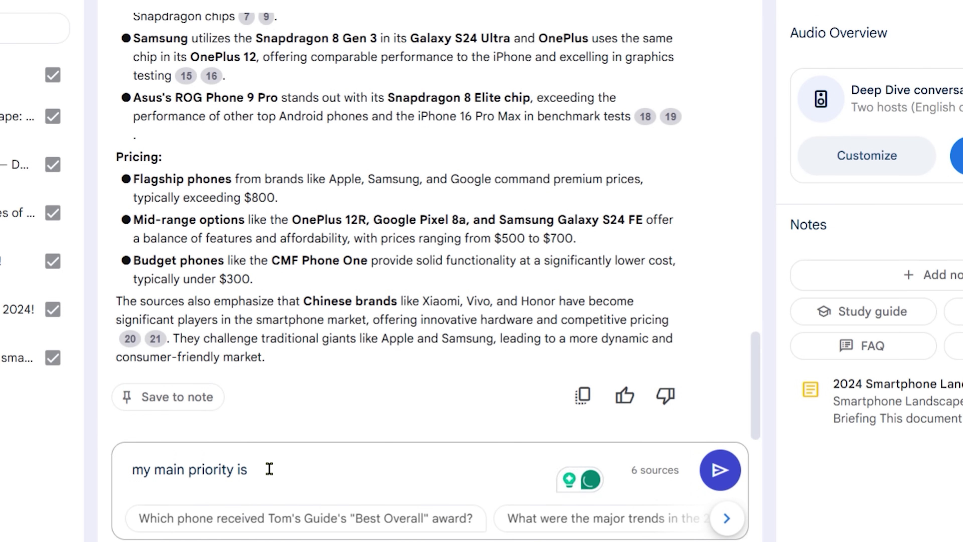
pyautogui.write('good camera and good battery l')
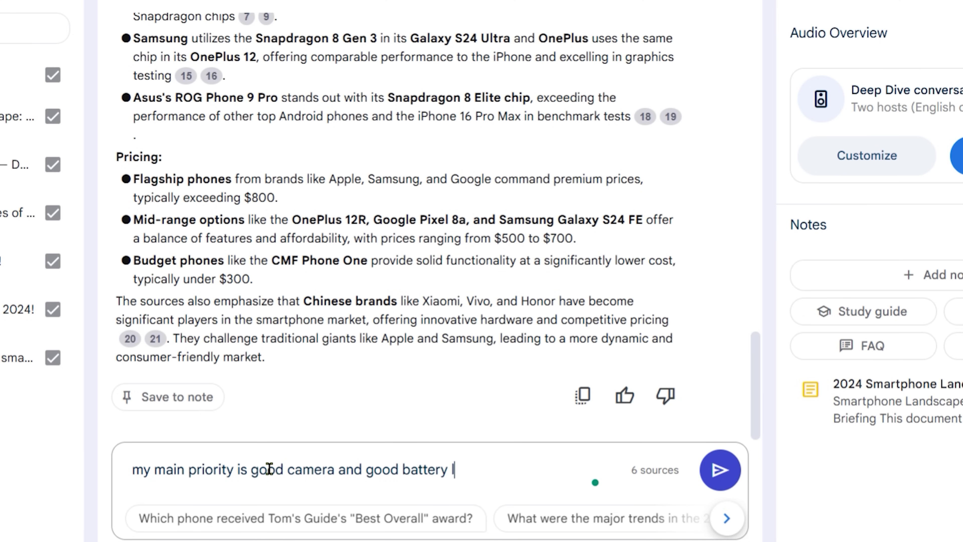
pyautogui.write('ife - which phones should I con')
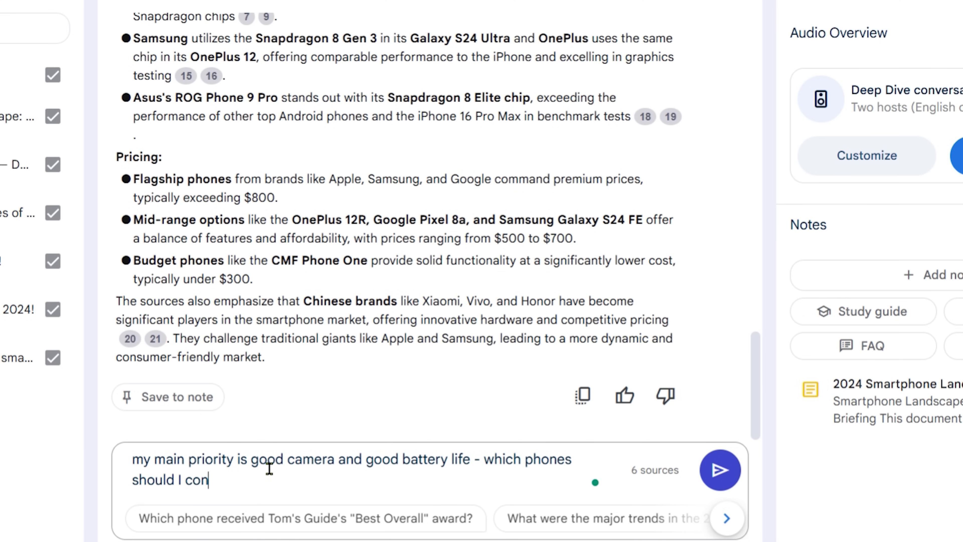
pyautogui.write('cider')
pyautogui.press('Return')
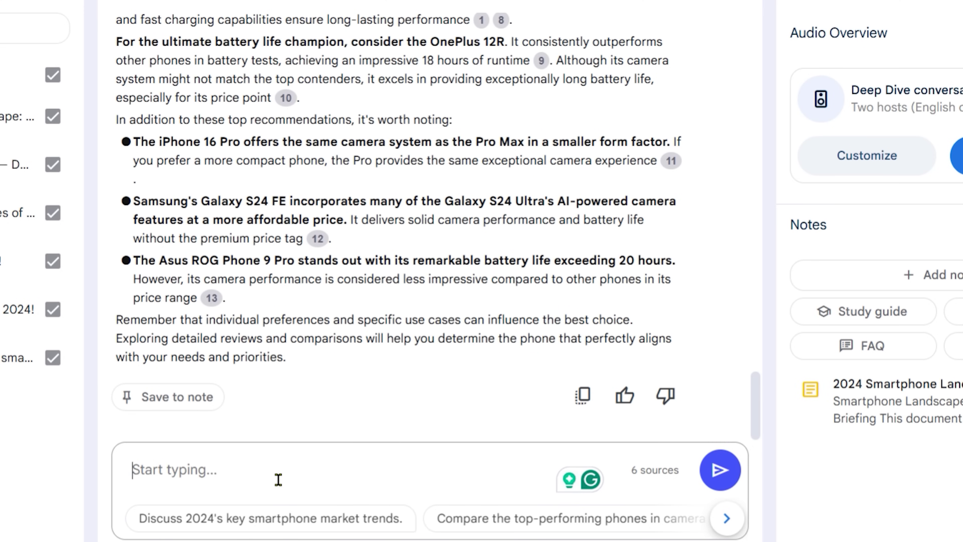
pyautogui.write('which phon')
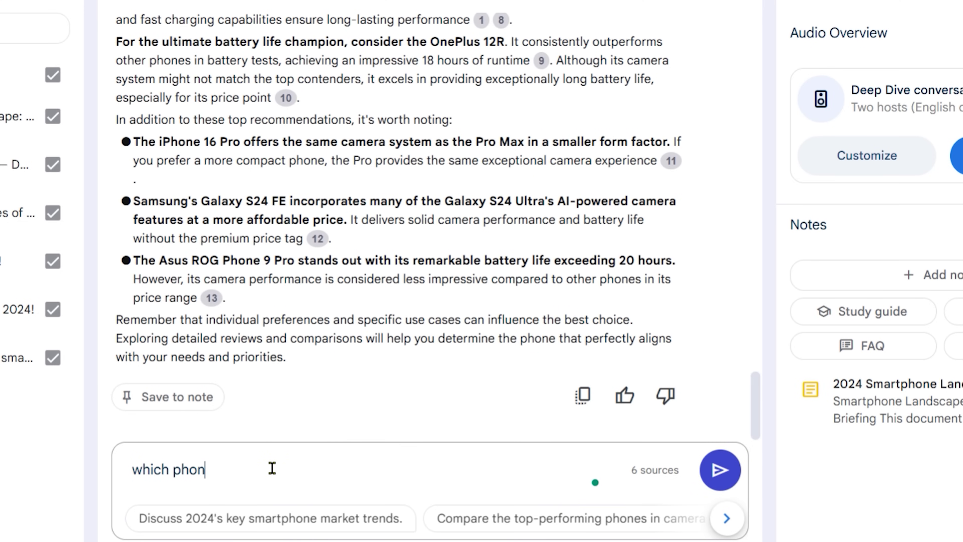
pyautogui.write('e is under $500 and still have a great camera and')
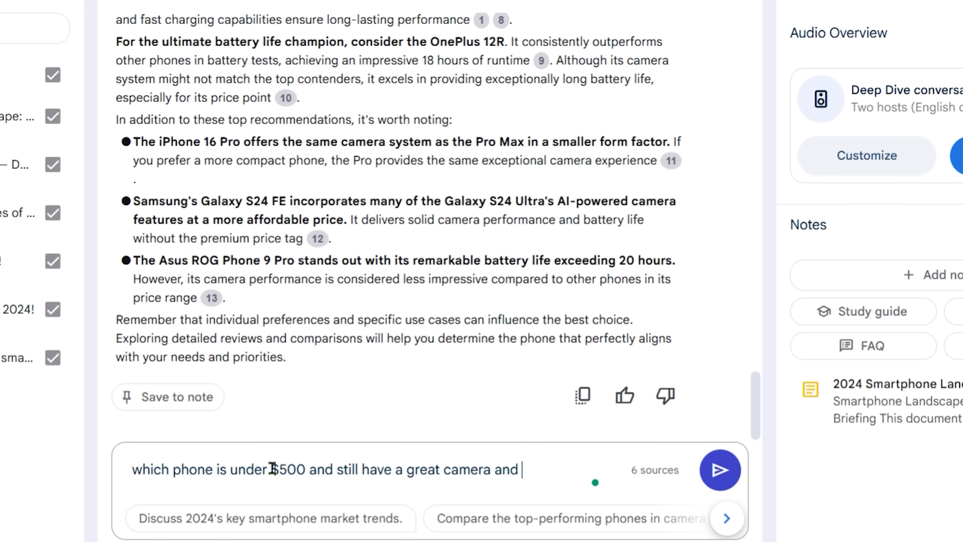
pyautogui.write(' good battery life')
pyautogui.press('Return')
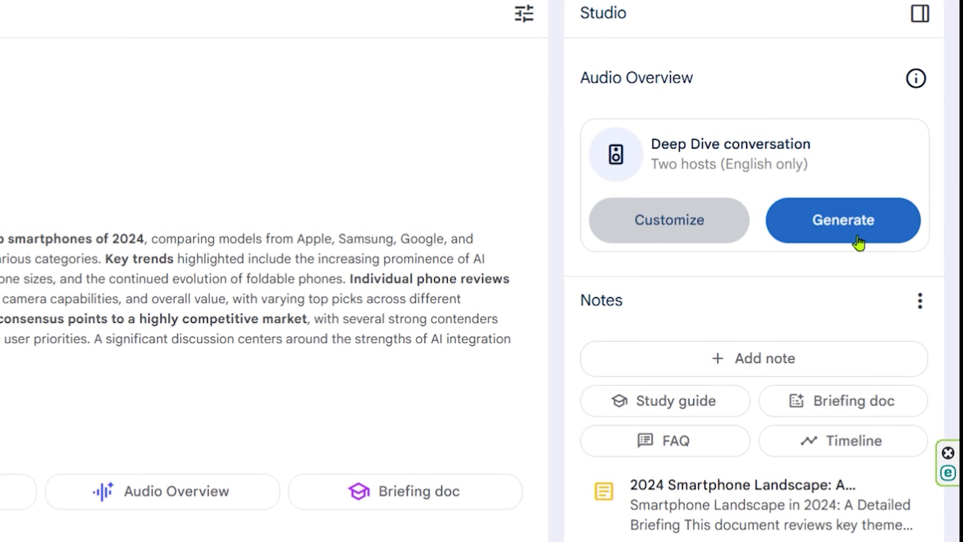
# Step: Generate an audio overview focused on best value, battery life and camera quality
pyautogui.click(703, 224)
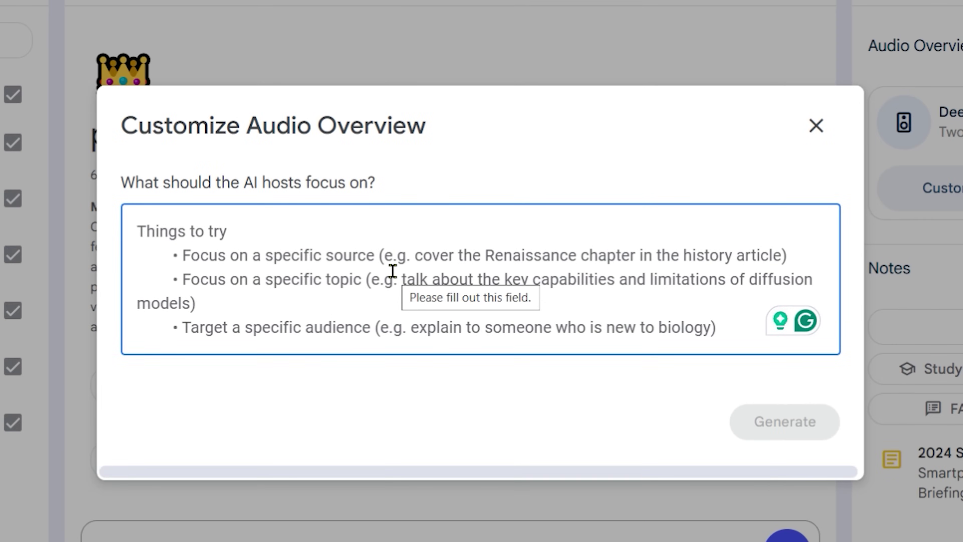
pyautogui.write('focus')
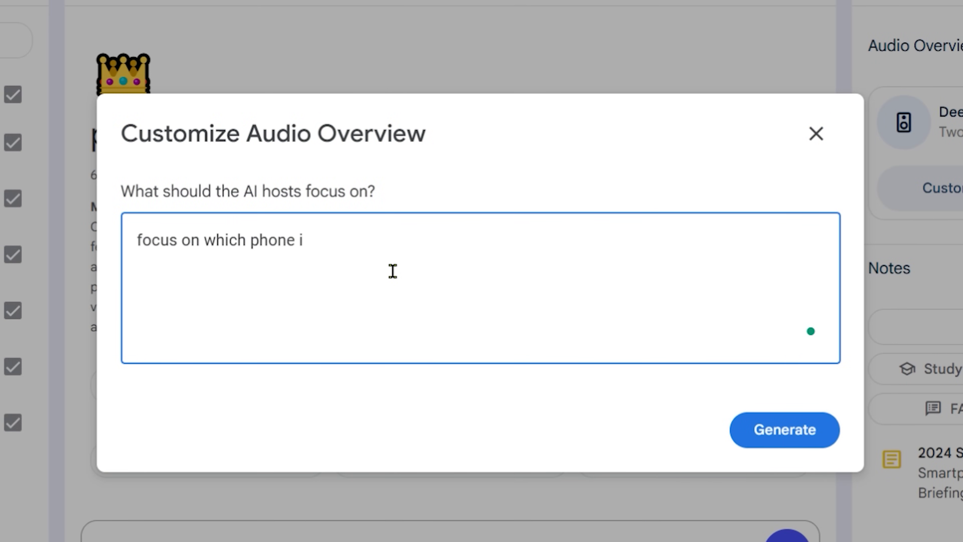
pyautogui.write(' on which phone offers the best value without ')
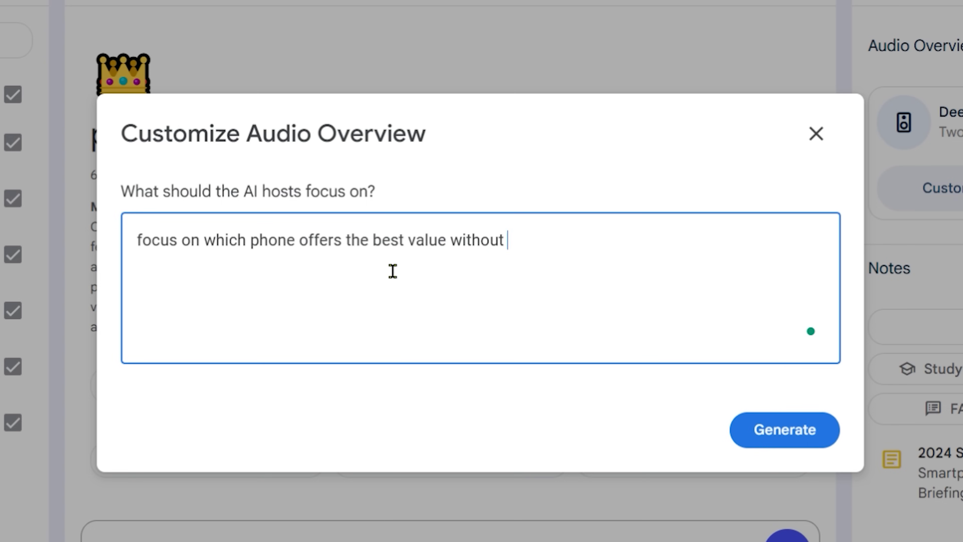
pyautogui.write('breaking the bank. My main concerns are the ')
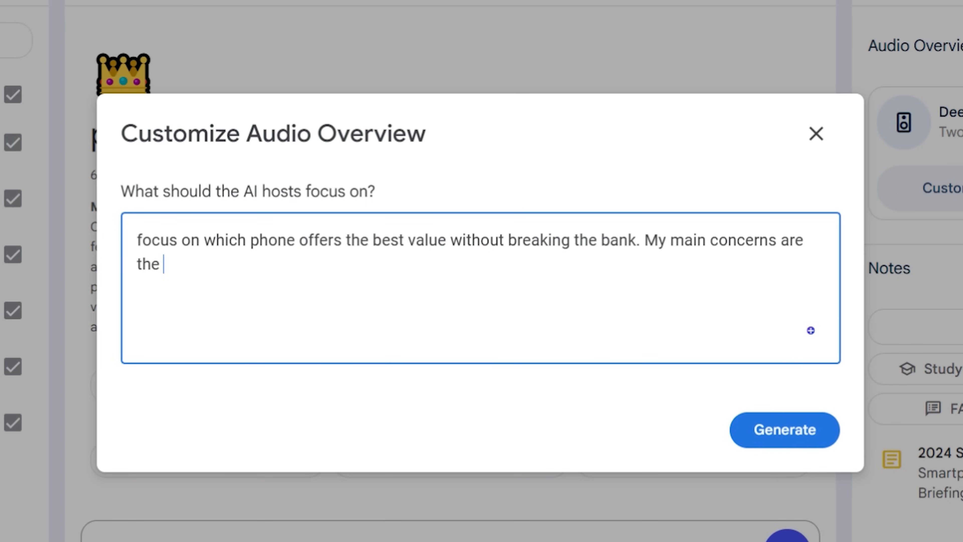
pyautogui.write('battery life and a good camera')
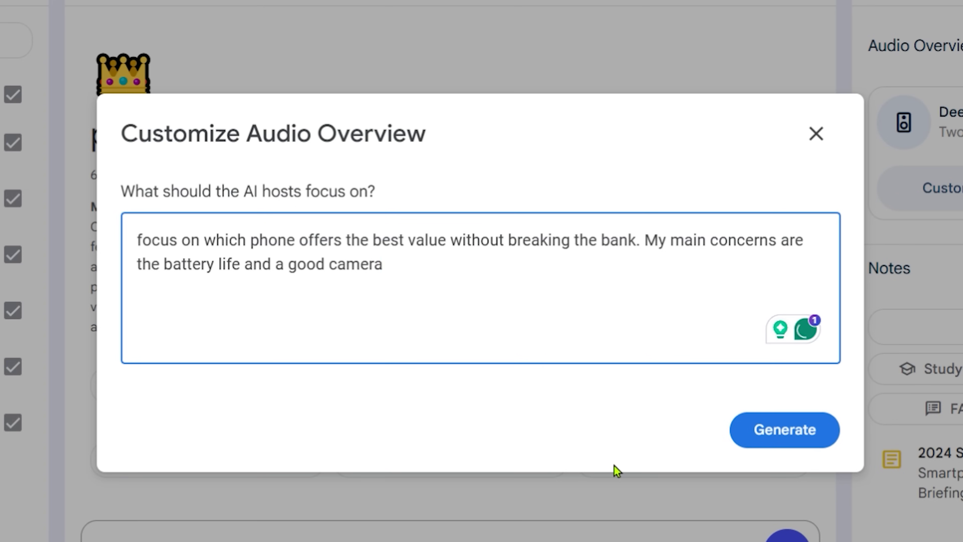
pyautogui.write(' so focus on that')
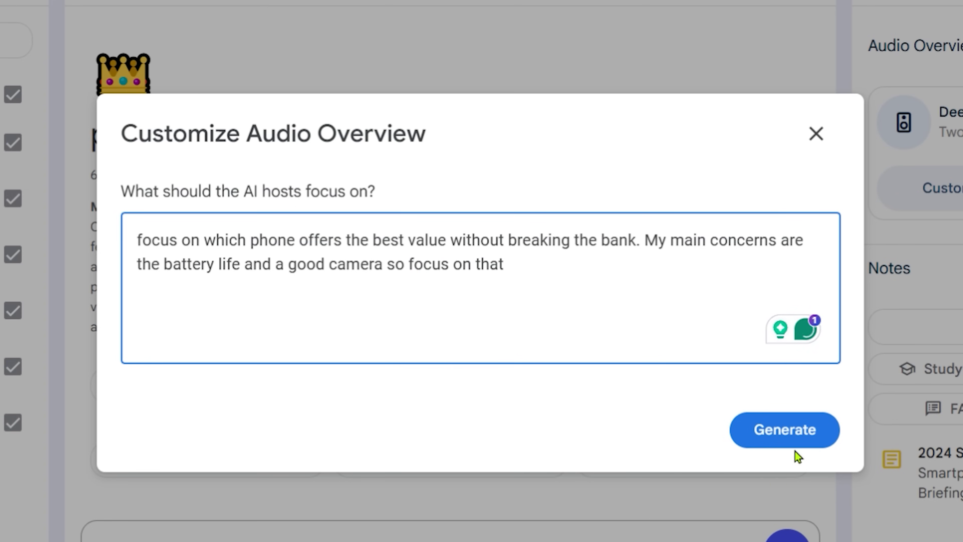
pyautogui.click(795, 427)
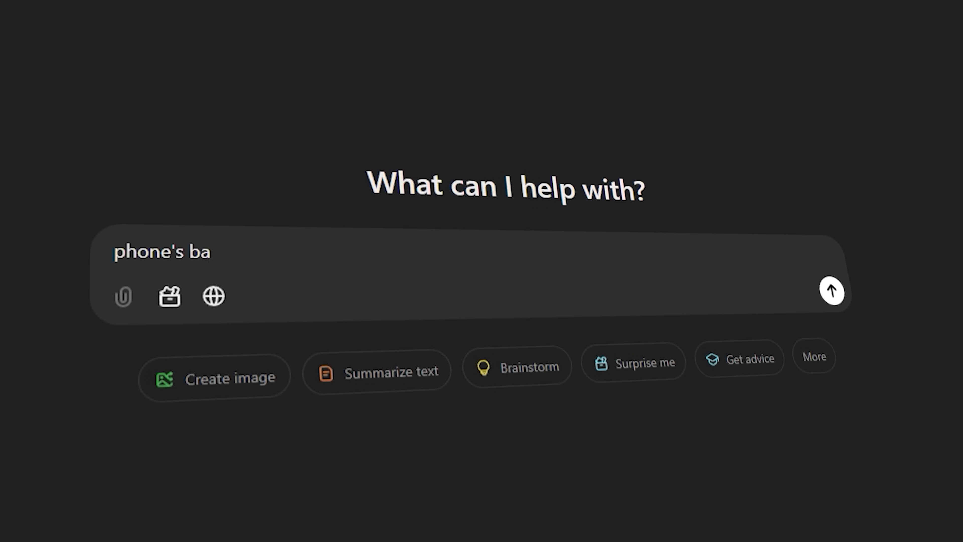
pyautogui.write('fe')
pyautogui.press('Return')
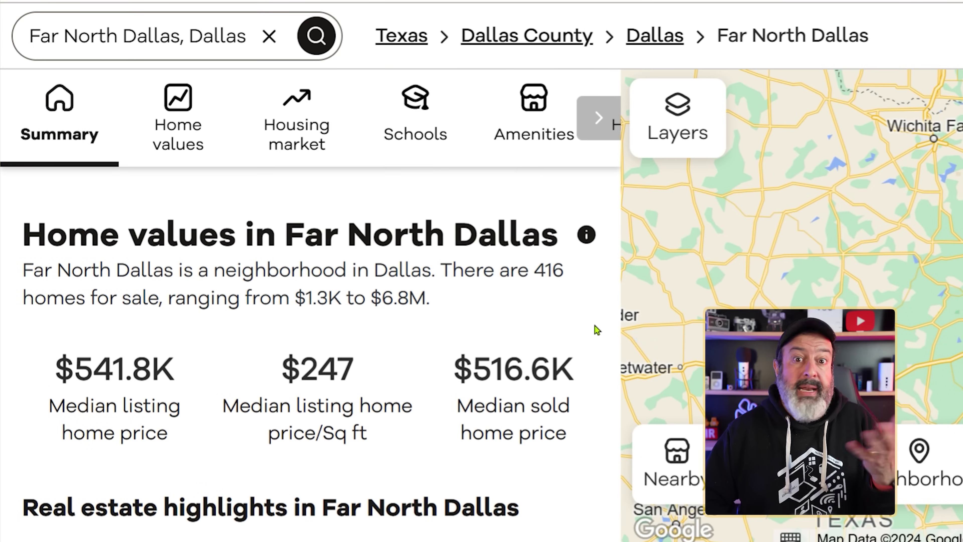
# Step: Scroll down through the Far North Dallas housing pages
pyautogui.scroll(-10, 597, 330)
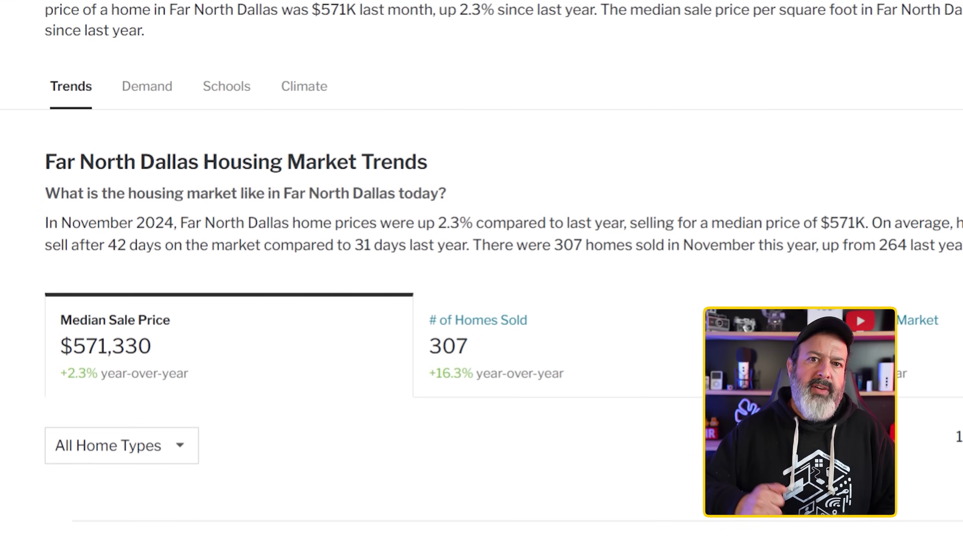
pyautogui.scroll(-2, 482, 271)
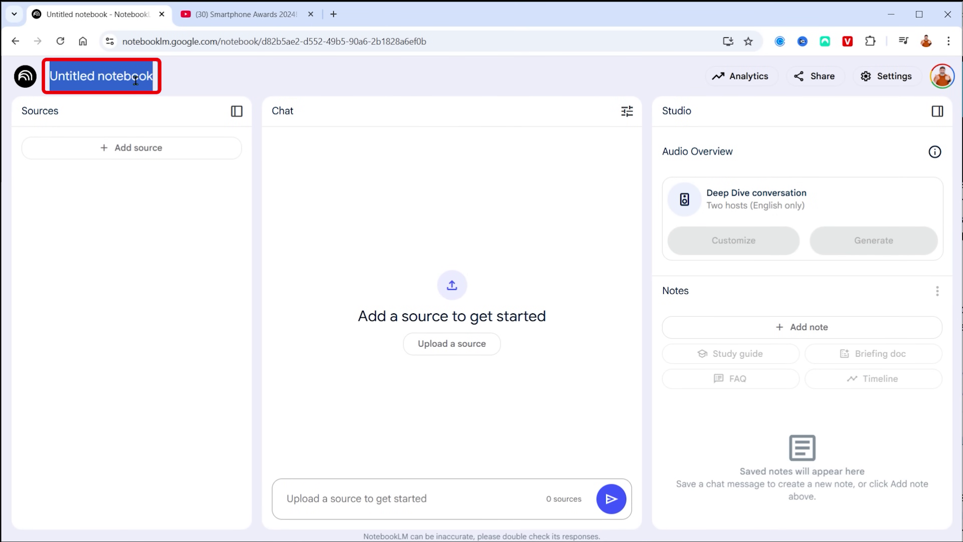
# Step: Rename the notebook 'travel plans' and add a New England road-trip YouTube video as a source
pyautogui.write('travel plans')
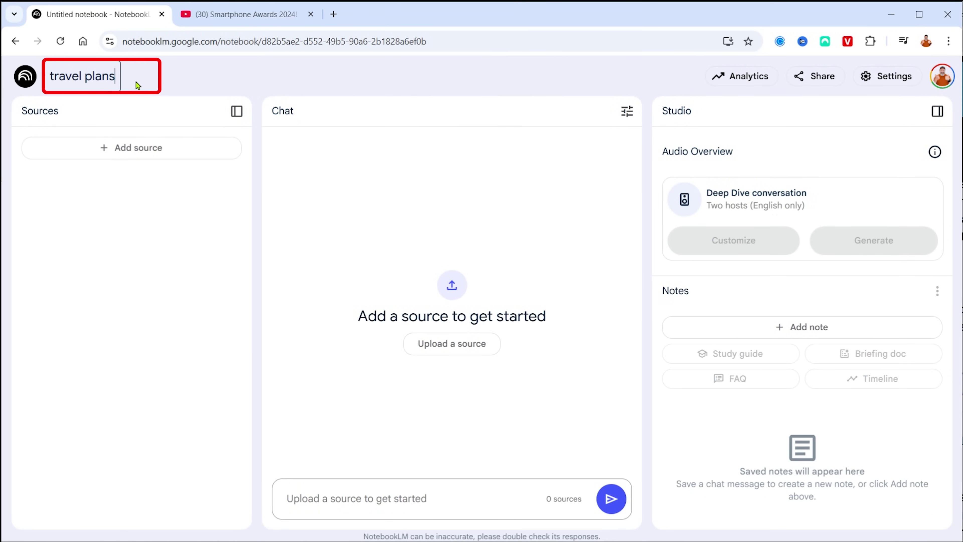
pyautogui.press('Return')
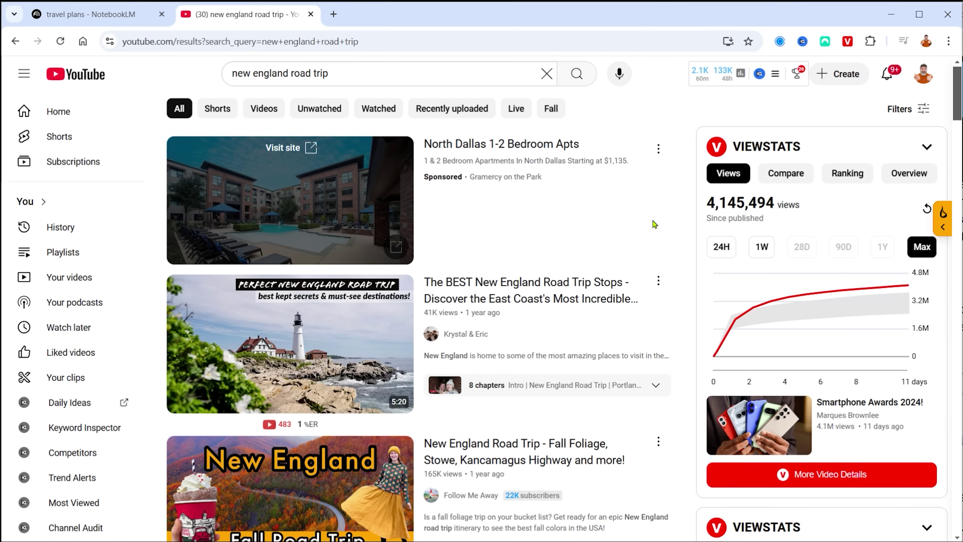
pyautogui.rightClick(555, 293)
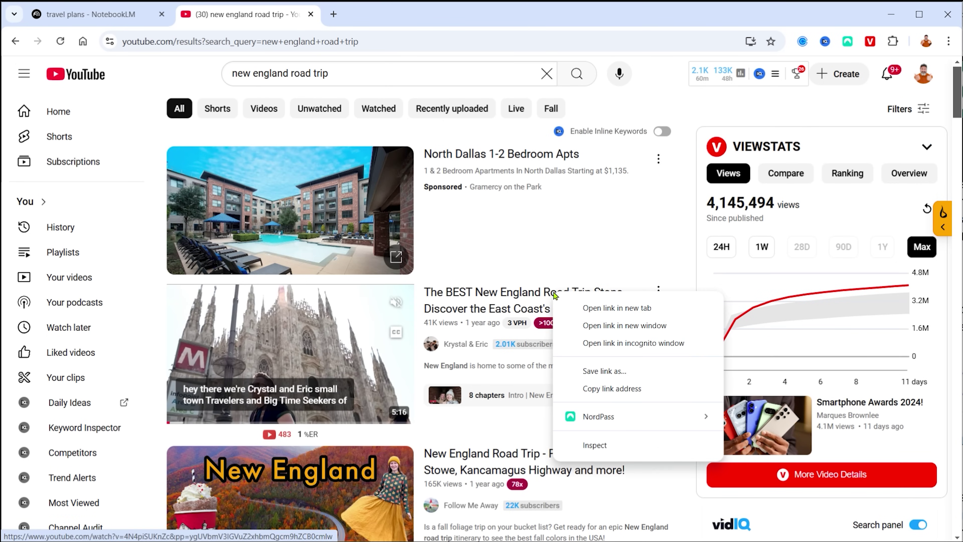
pyautogui.click(631, 386)
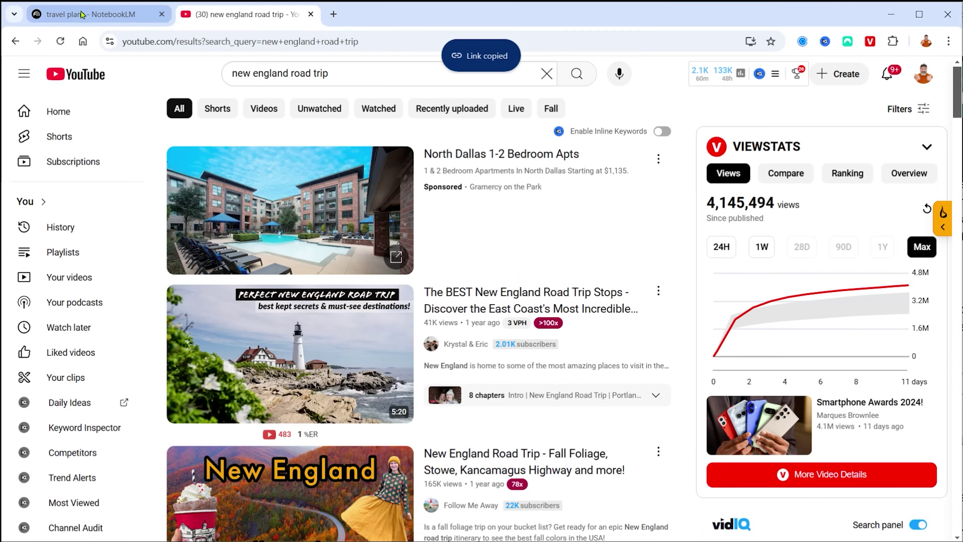
pyautogui.click(83, 14)
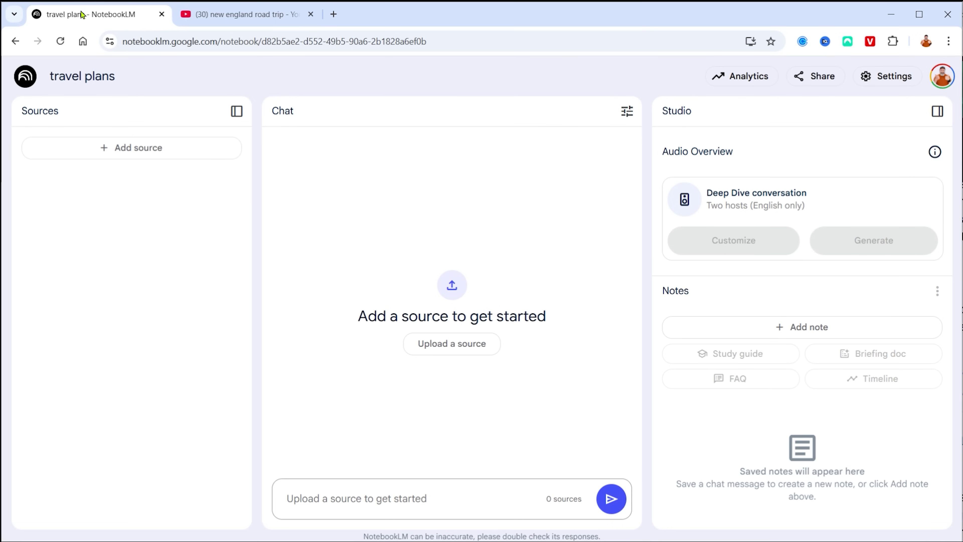
pyautogui.click(128, 154)
pyautogui.click(493, 490)
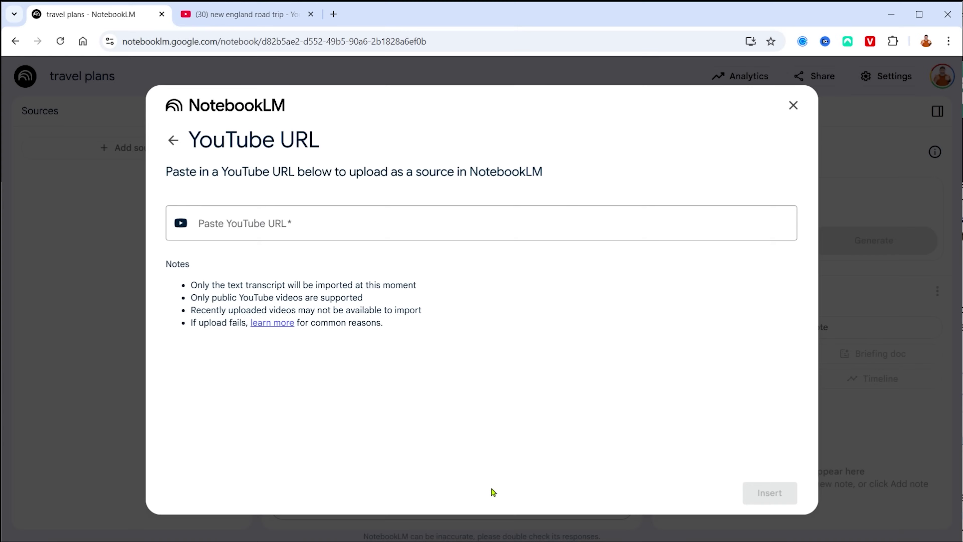
pyautogui.click(288, 224)
pyautogui.hotkey('ctrl', 'v')
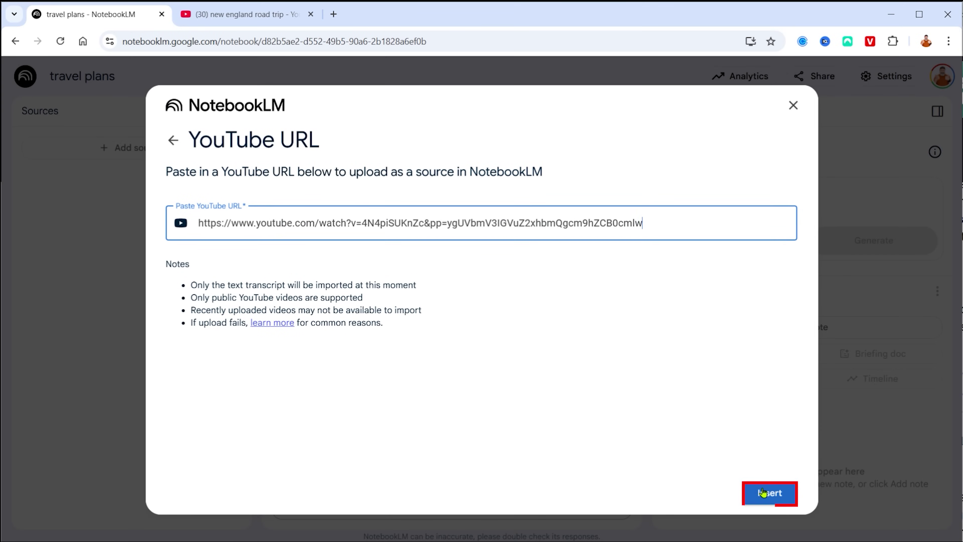
pyautogui.click(763, 492)
# Step: Add a second road-trip YouTube video from the search results as a source
pyautogui.click(258, 15)
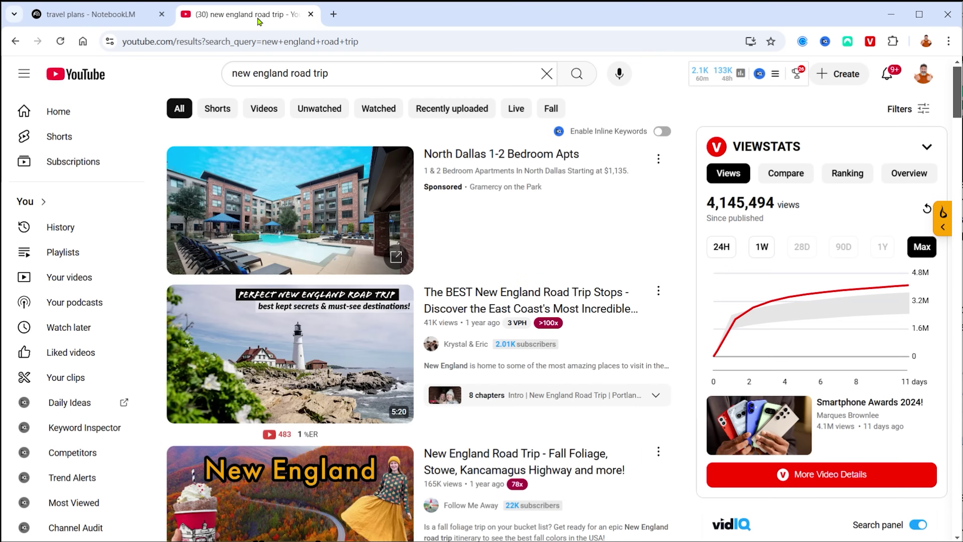
pyautogui.scroll(-10, 533, 378)
pyautogui.rightClick(533, 378)
pyautogui.click(561, 469)
pyautogui.click(91, 14)
pyautogui.click(114, 147)
pyautogui.click(495, 482)
pyautogui.hotkey('ctrl', 'v')
pyautogui.click(770, 493)
# Step: Copy the link of a third road-trip video from the YouTube results
pyautogui.click(243, 14)
pyautogui.scroll(-5, 614, 254)
pyautogui.scroll(-8, 614, 255)
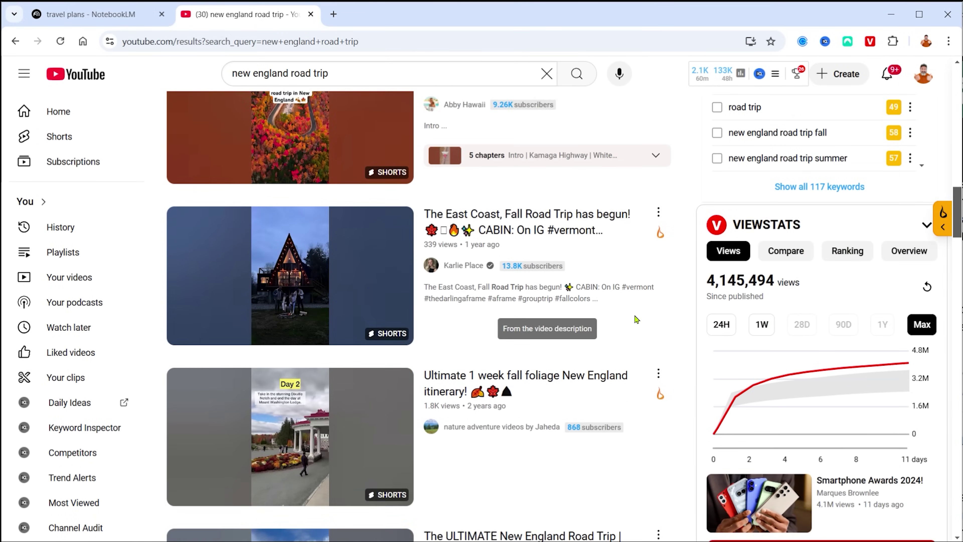
pyautogui.rightClick(565, 396)
pyautogui.click(608, 484)
pyautogui.click(129, 14)
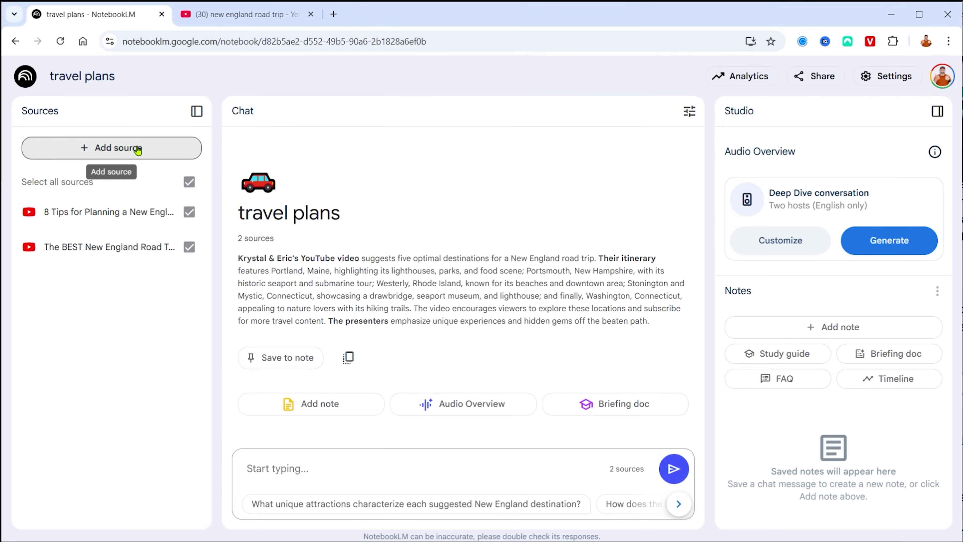
# Step: Add the copied YouTube video link as a source in the travel plans notebook
pyautogui.click(114, 147)
pyautogui.click(494, 481)
pyautogui.hotkey('ctrl', 'v')
pyautogui.click(768, 491)
# Step: Copy the first New England road-trip search result and add it as a website source
pyautogui.click(242, 14)
pyautogui.scroll(-1, 279, 301)
pyautogui.hotkey('alt', 'Left')
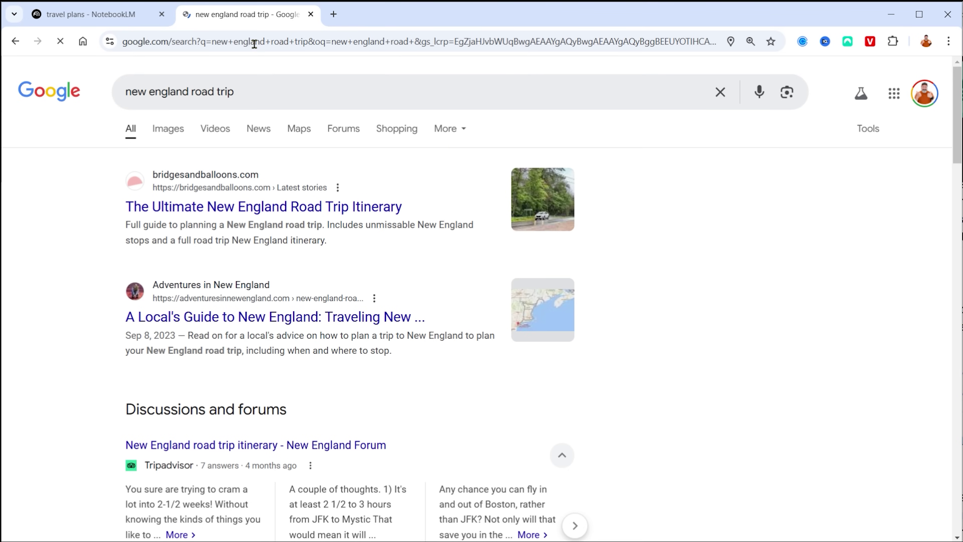
pyautogui.rightClick(225, 213)
pyautogui.click(282, 306)
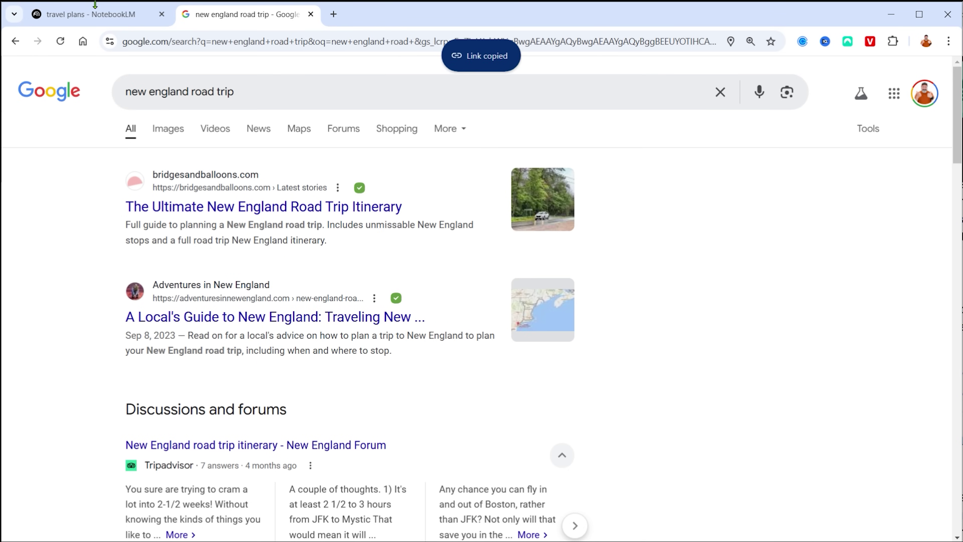
pyautogui.click(99, 15)
pyautogui.click(113, 148)
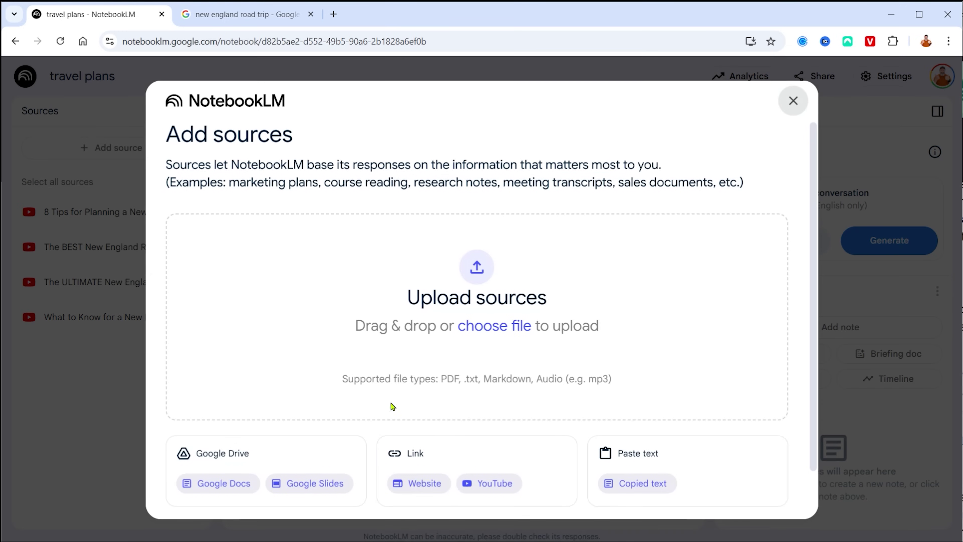
pyautogui.click(417, 484)
pyautogui.click(237, 230)
pyautogui.hotkey('ctrl', 'v')
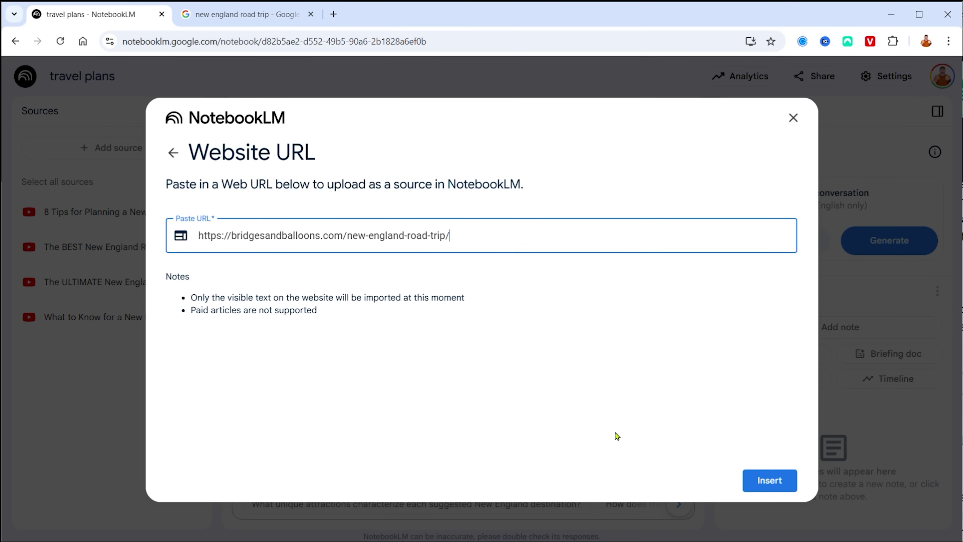
pyautogui.click(758, 481)
# Step: Add a second New England road-trip search result as a website source
pyautogui.click(238, 16)
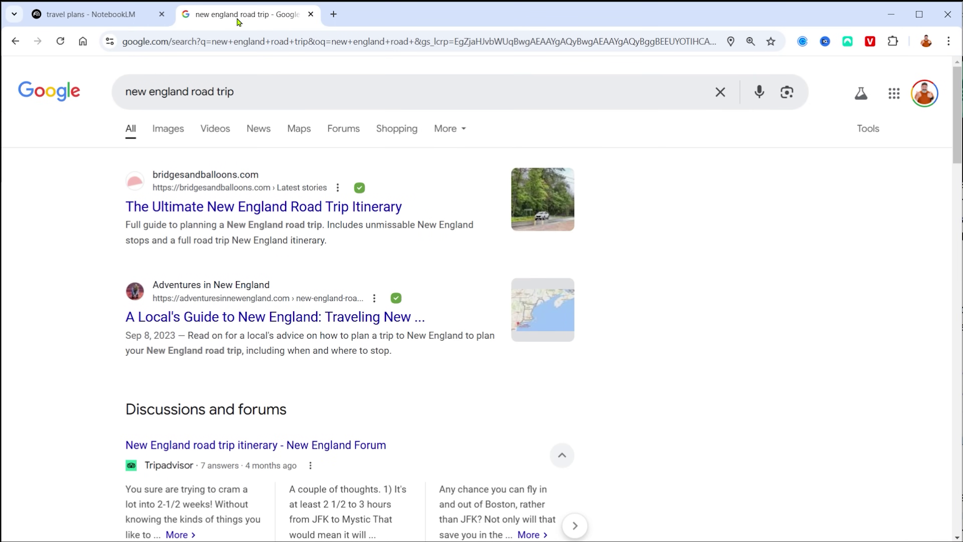
pyautogui.rightClick(315, 317)
pyautogui.click(376, 407)
pyautogui.click(91, 14)
pyautogui.click(114, 147)
pyautogui.click(428, 483)
pyautogui.click(257, 234)
pyautogui.hotkey('ctrl', 'v')
pyautogui.click(770, 481)
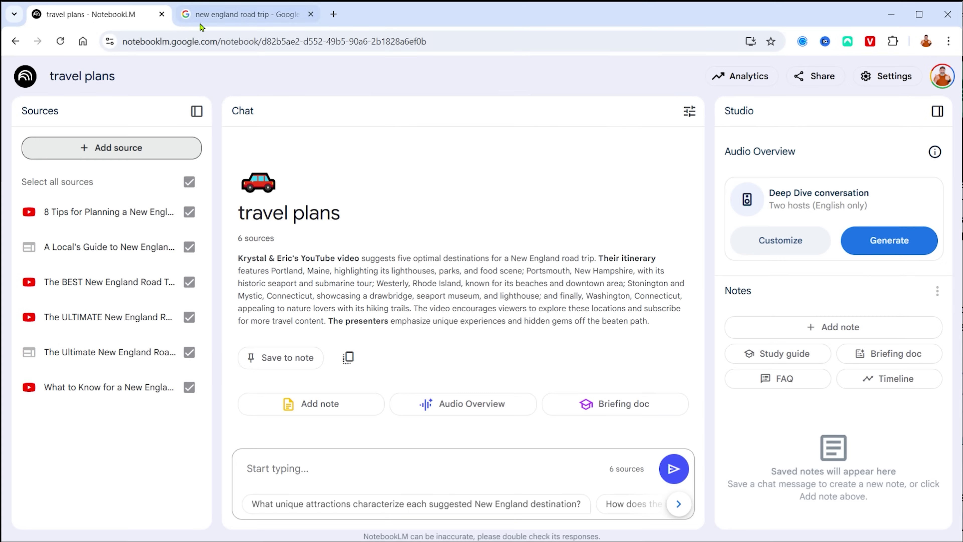
# Step: Remove the failed National Geographic source from the travel plans notebook and confirm the deletion
pyautogui.click(243, 14)
pyautogui.scroll(-5, 427, 380)
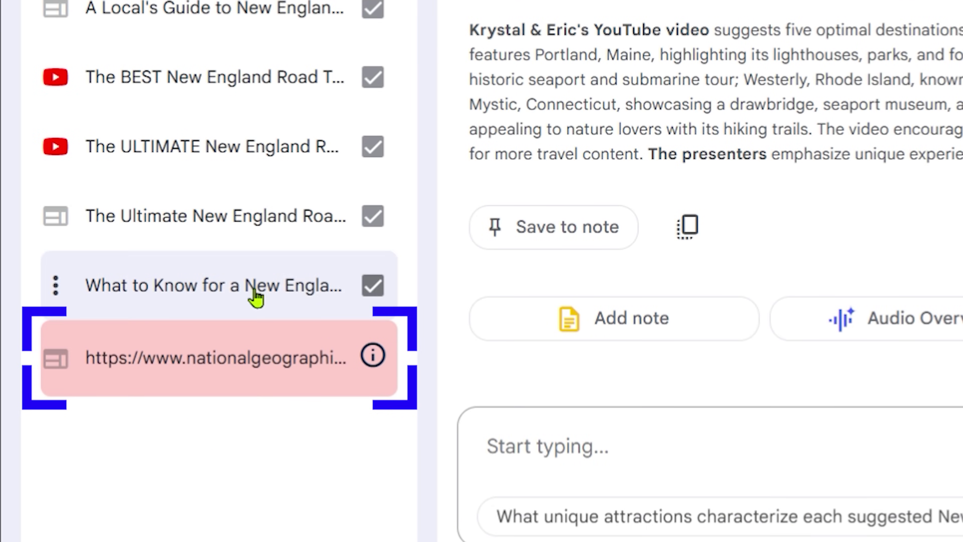
pyautogui.moveTo(373, 355)
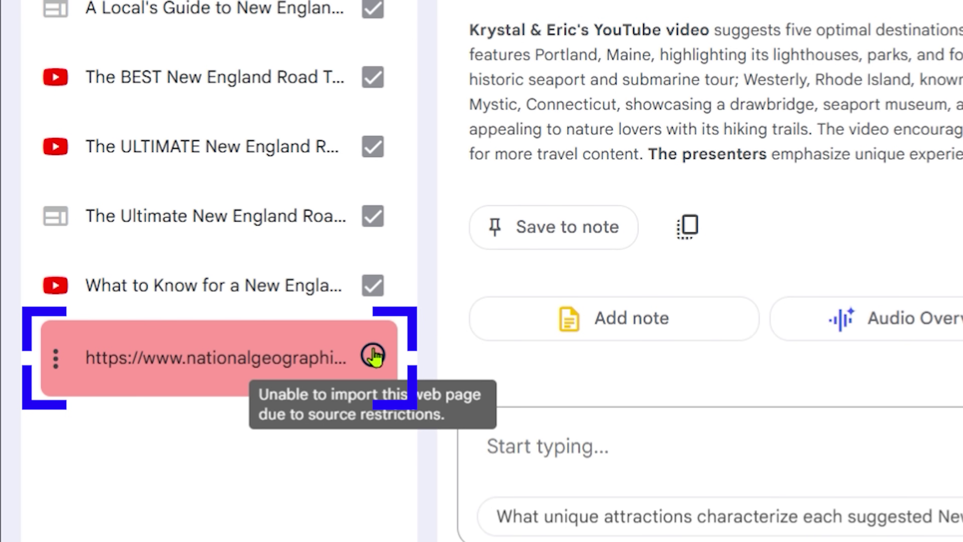
pyautogui.click(65, 367)
pyautogui.click(94, 432)
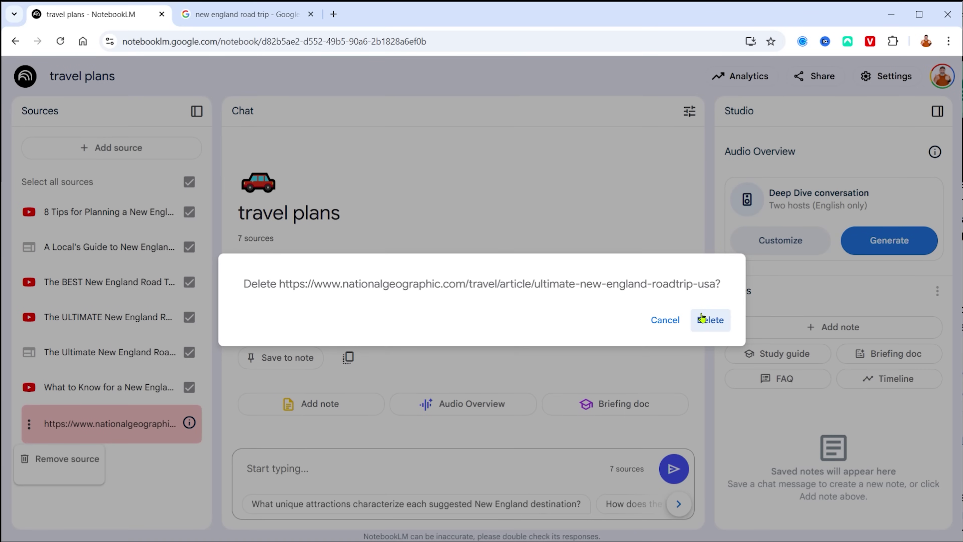
pyautogui.click(702, 319)
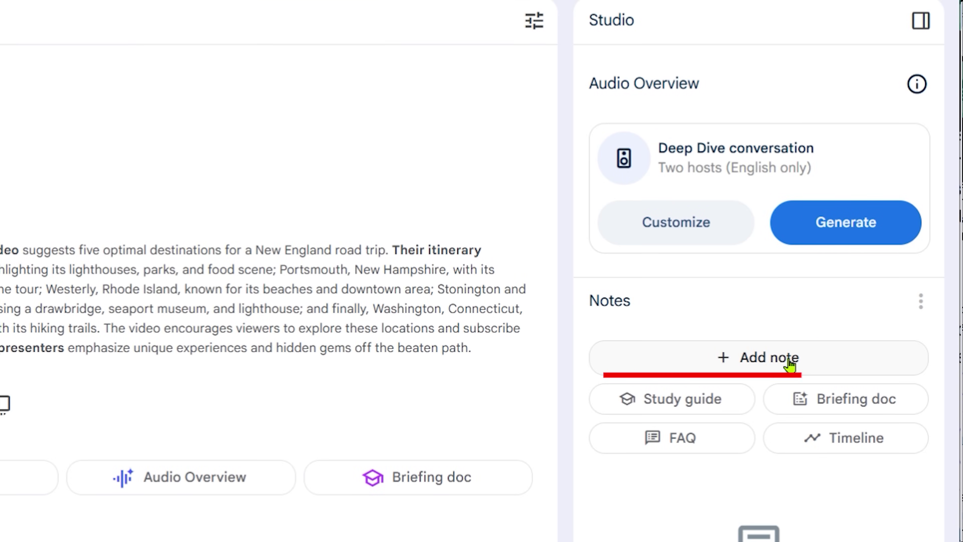
# Step: Create a new note with the travel group details, correcting 'alergies' to 'allergies'
pyautogui.click(775, 364)
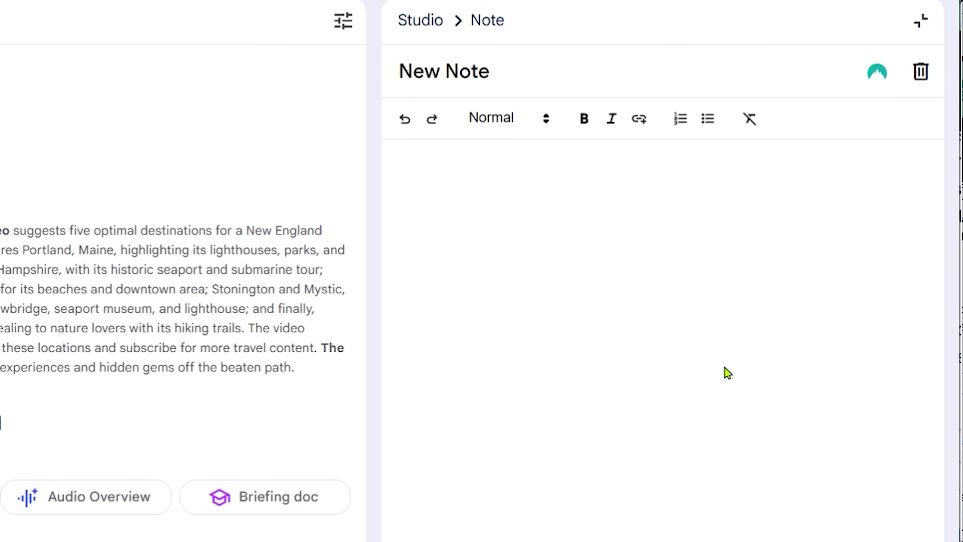
pyautogui.hotkey('ctrl', 'v')
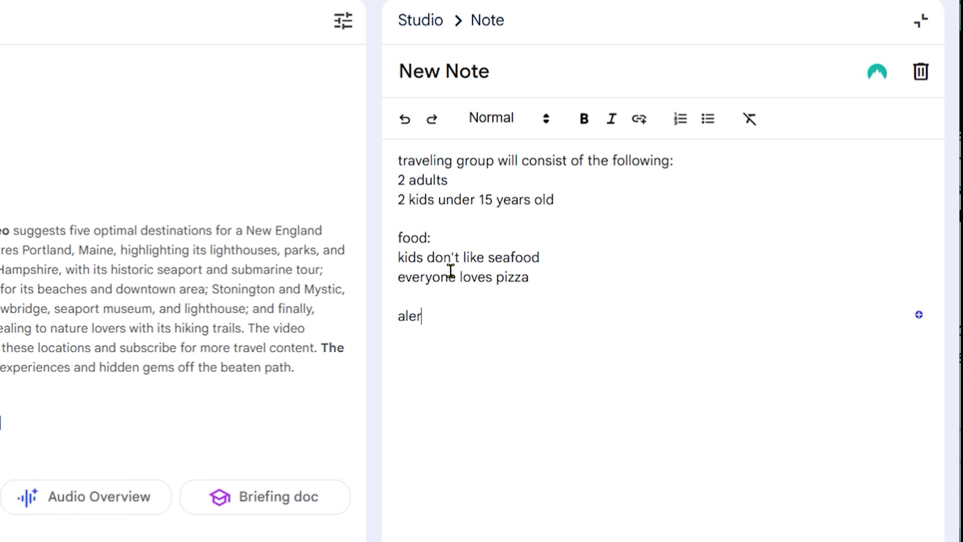
pyautogui.rightClick(438, 307)
pyautogui.click(442, 329)
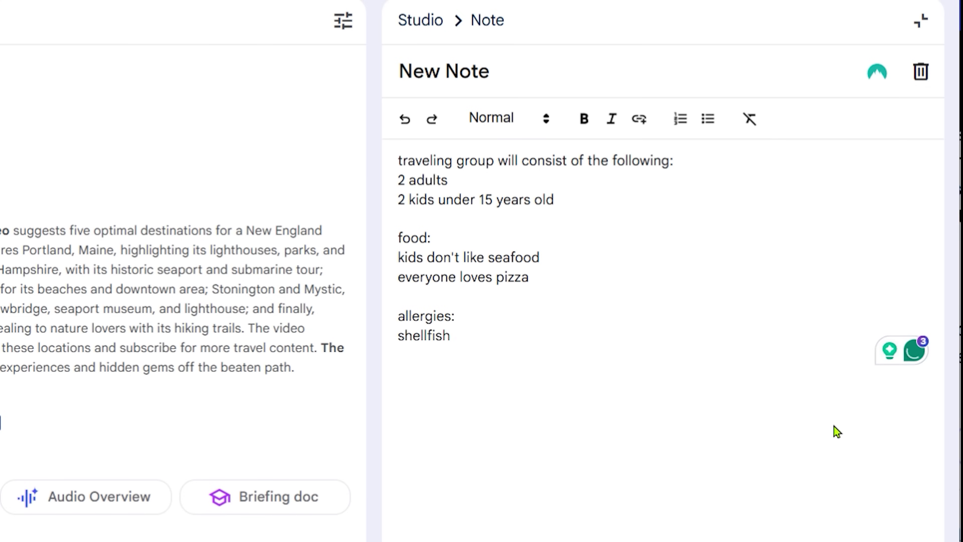
# Step: Title the note 'travelers', fixing the spelling from 'travellers'
pyautogui.click(488, 72)
pyautogui.write('travellers')
pyautogui.click(477, 71)
pyautogui.rightClick(442, 70)
pyautogui.click(486, 93)
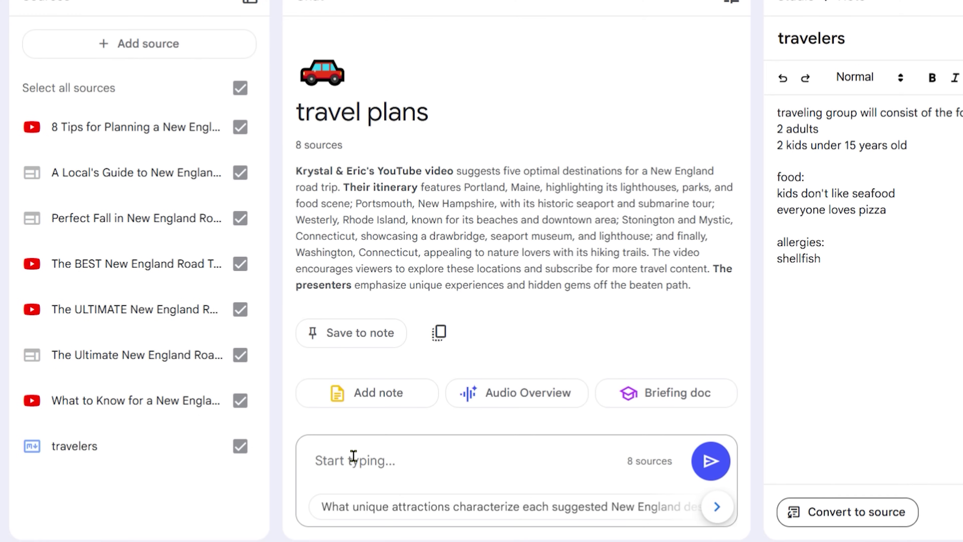
# Step: Type a chat request to plan an 8-day New England road trip for the travelers
pyautogui.click(353, 455)
pyautogui.write('taking into account the travelers, please plan a 8 day road trip around New NEg')
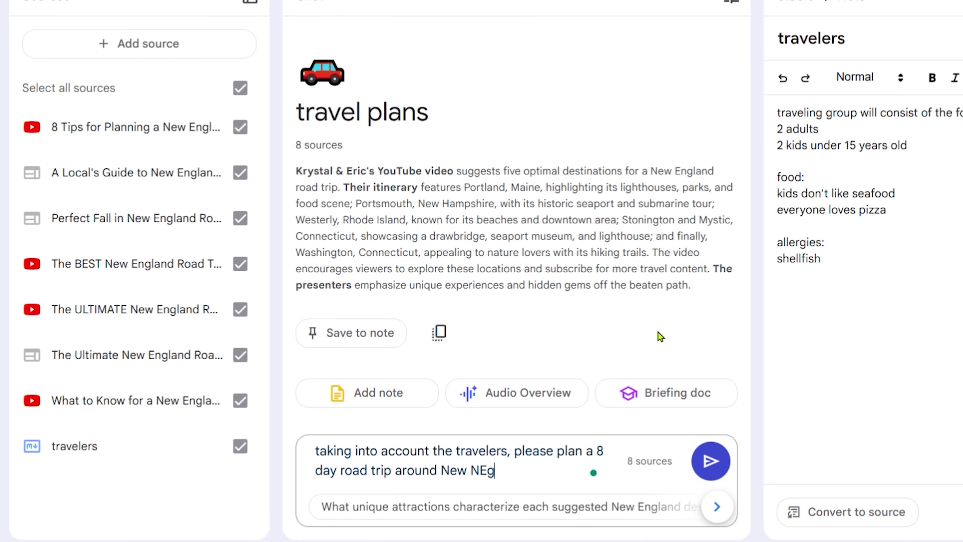
pyautogui.press('BackSpace')
pyautogui.press('BackSpace')
pyautogui.press('BackSpace')
pyautogui.write('England')
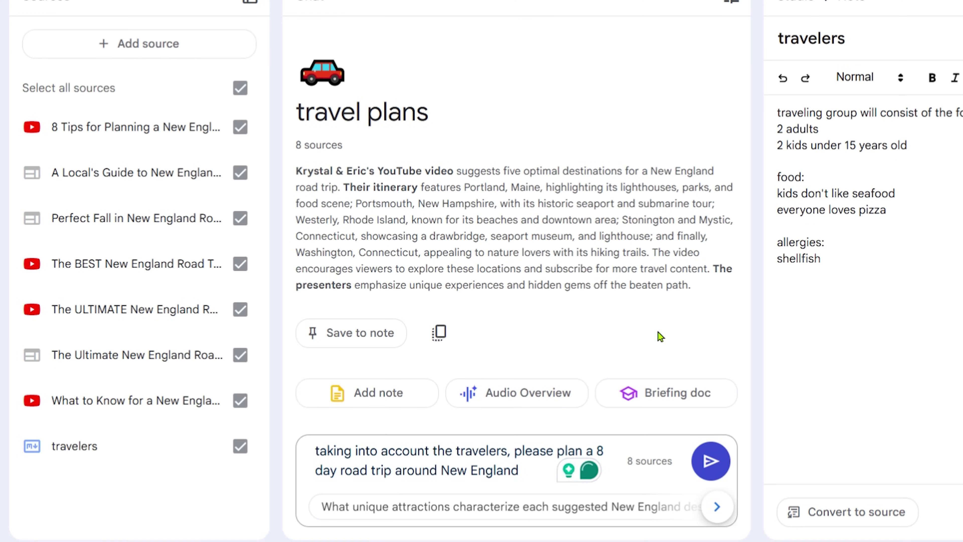
pyautogui.write('. Starting in New York and ending back')
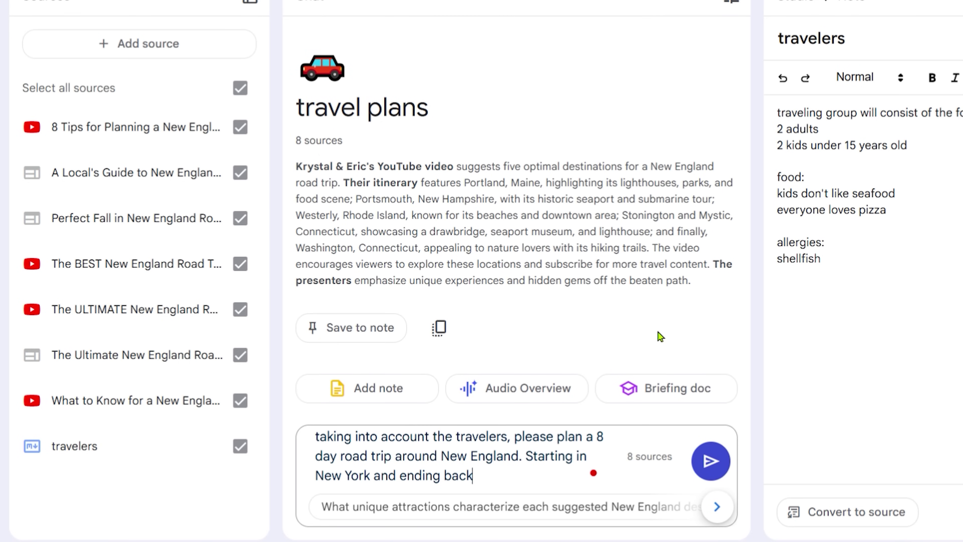
pyautogui.write(' in New York. ')
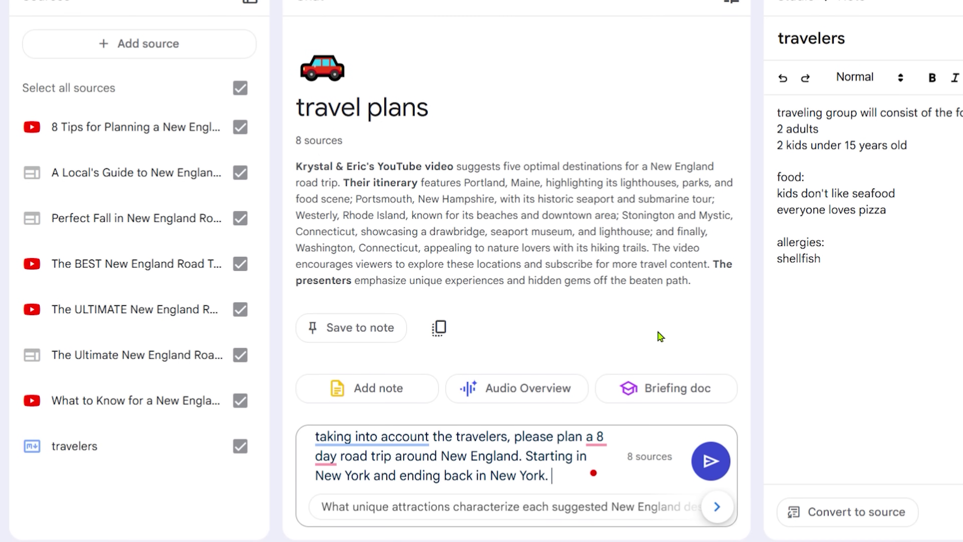
pyautogui.write('No travel should be longer than 6 hours')
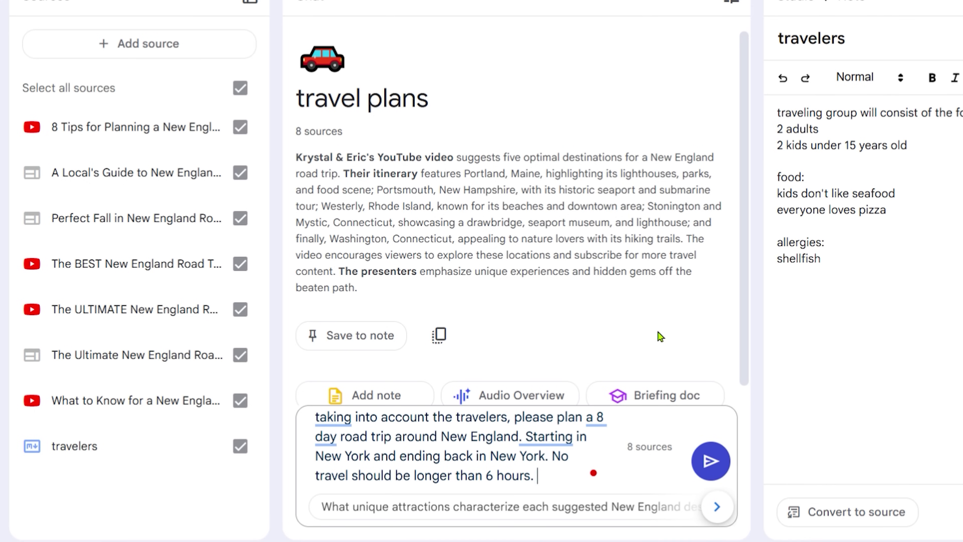
pyautogui.write('. Planning taking this trip in June.')
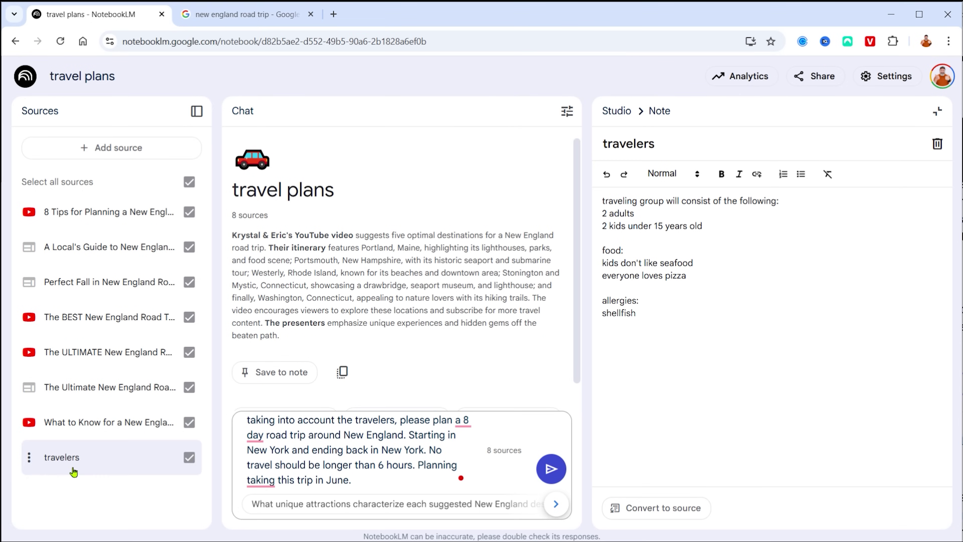
# Step: Append interests to the travelers note: historical sites, tourist locations, must-see spots, don't like hiking
pyautogui.click(74, 446)
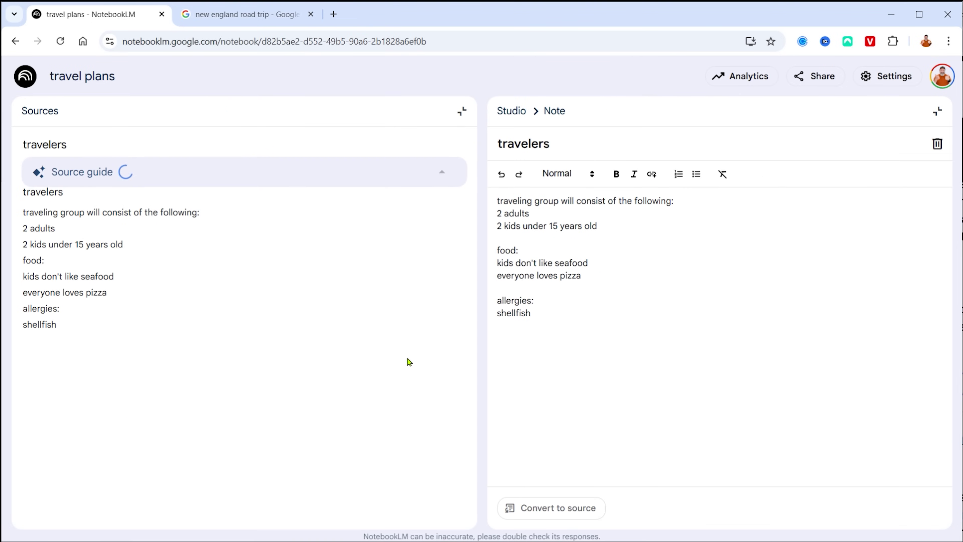
pyautogui.click(546, 317)
pyautogui.press('Return')
pyautogui.press('Return')
pyautogui.write('interes')
pyautogui.write('ts:')
pyautogui.press('Return')
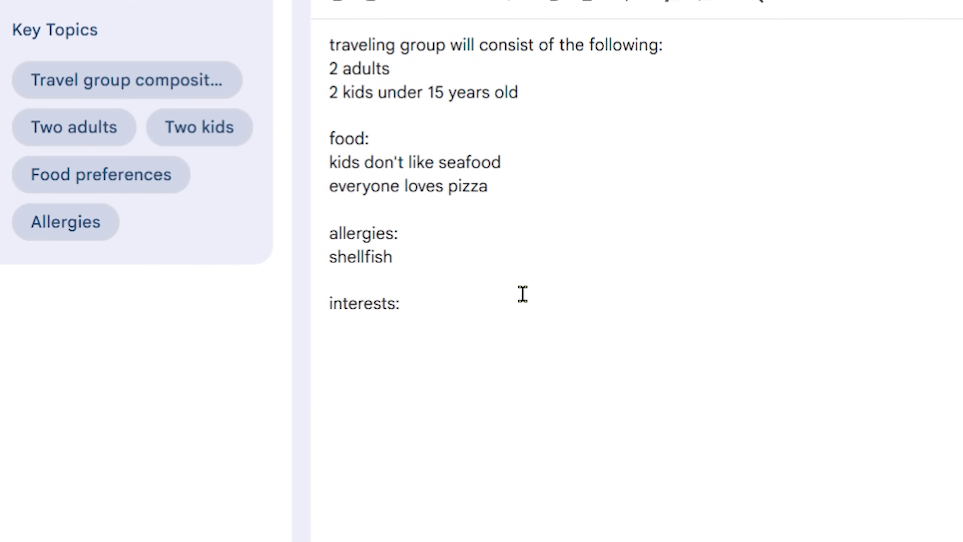
pyautogui.write('histrocial si')
pyautogui.write('tes')
pyautogui.write('tourists')
pyautogui.write(' location')
pyautogui.write('must-see spots')
pyautogui.press('Return')
pyautogui.write("Don't like hiking")
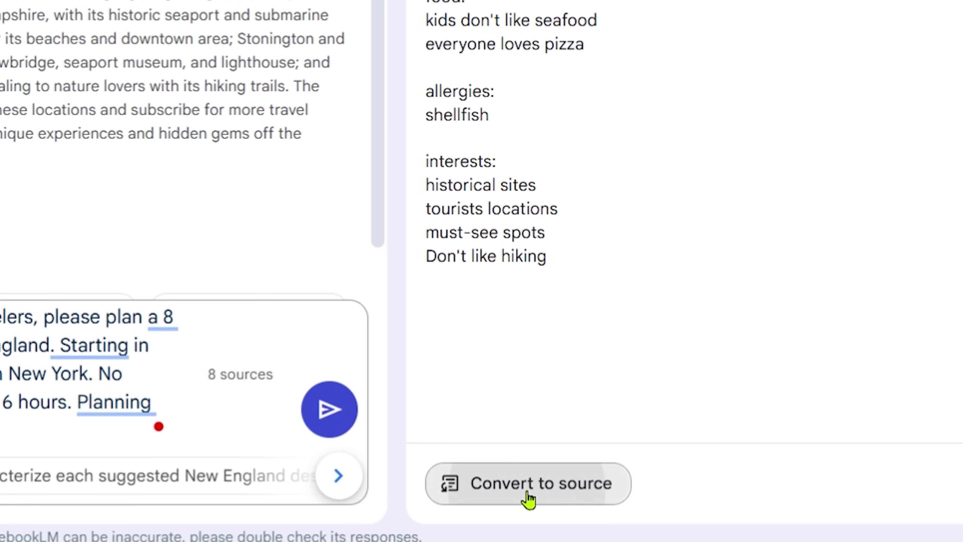
# Step: Convert the updated travelers note into a source and open the new travelers entry
pyautogui.click(528, 499)
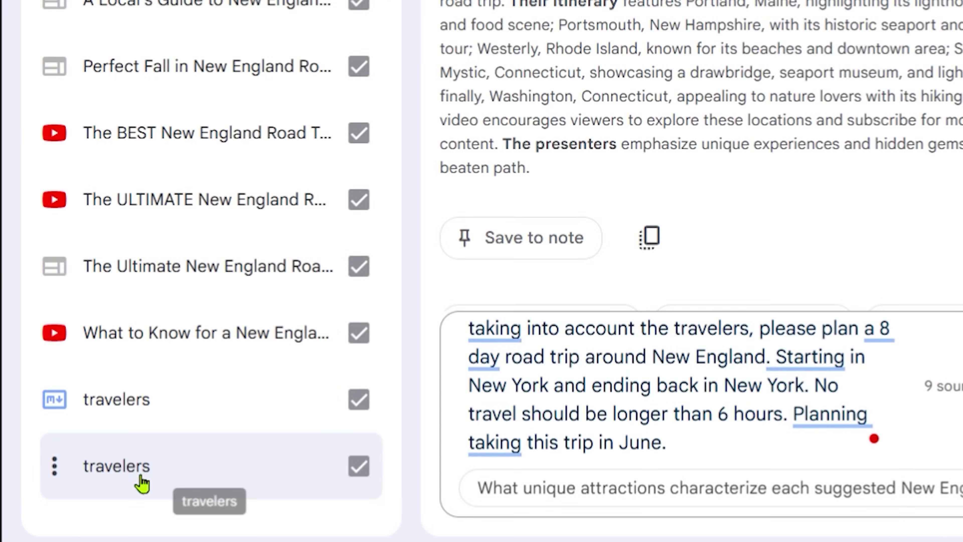
pyautogui.click(197, 476)
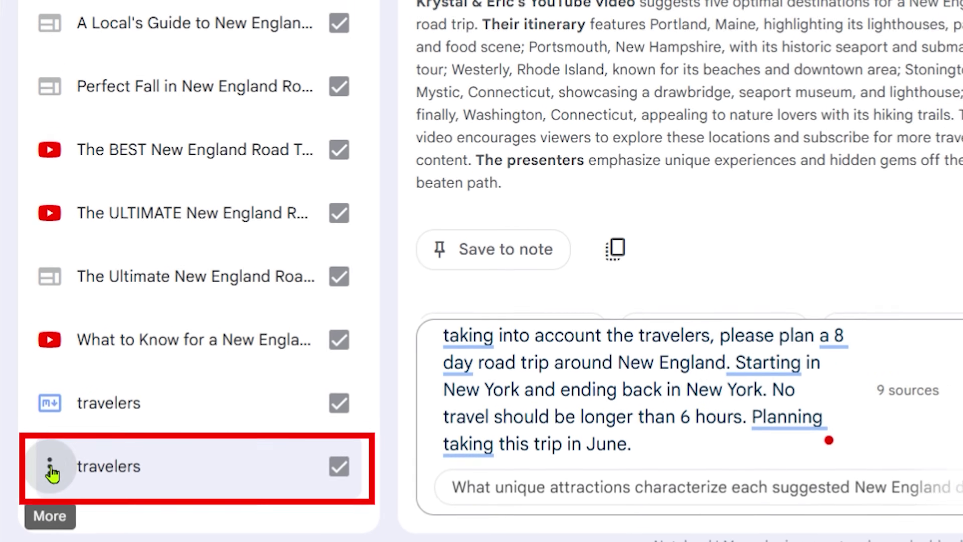
# Step: Delete the duplicate travelers source from the Sources panel
pyautogui.click(50, 466)
pyautogui.click(114, 354)
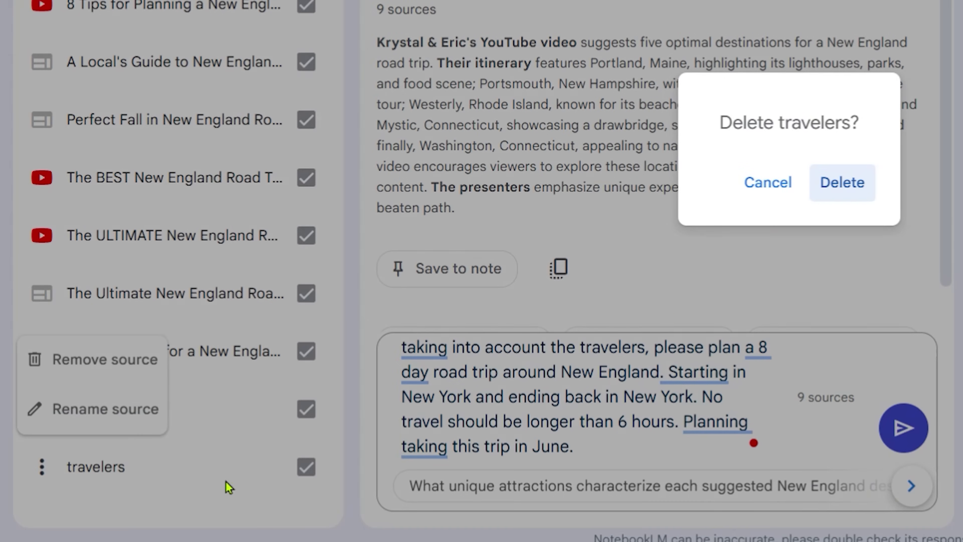
pyautogui.click(844, 185)
# Step: Finish the road-trip prompt asking for activities, sights, places to eat and hotels, and send it
pyautogui.click(163, 425)
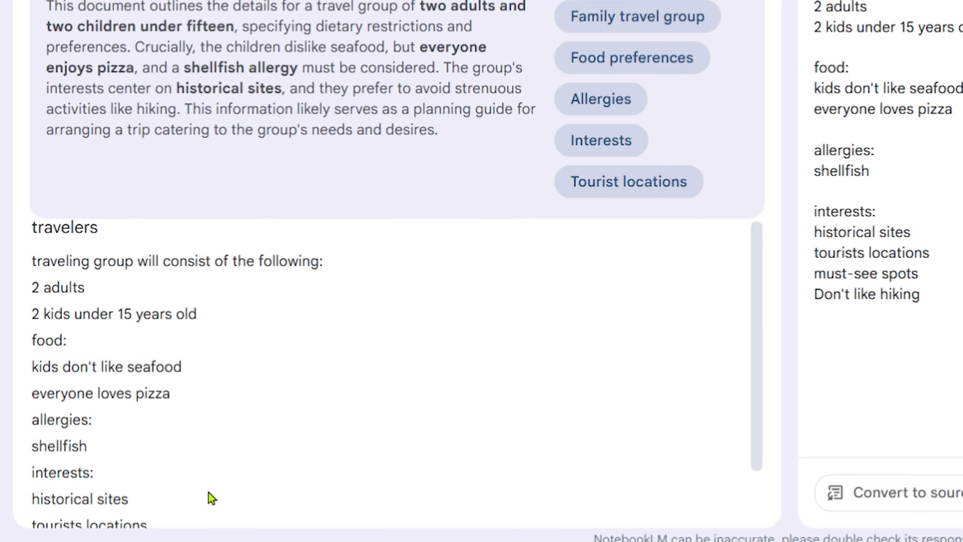
pyautogui.scroll(-3, 228, 402)
pyautogui.scroll(2, 266, 421)
pyautogui.scroll(1, 285, 428)
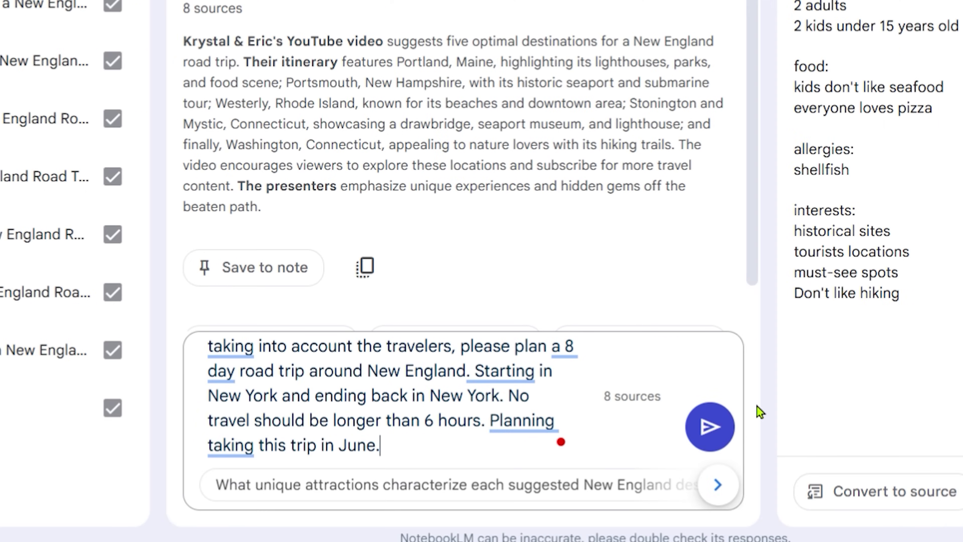
pyautogui.write('Please recommend activities, places to see, things to do, places to eat and hotels to stay in')
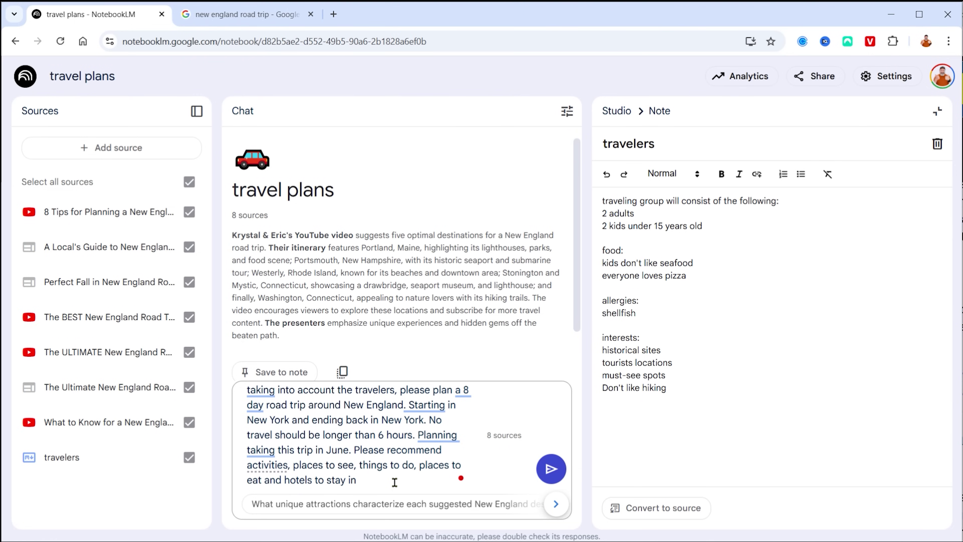
pyautogui.press('Return')
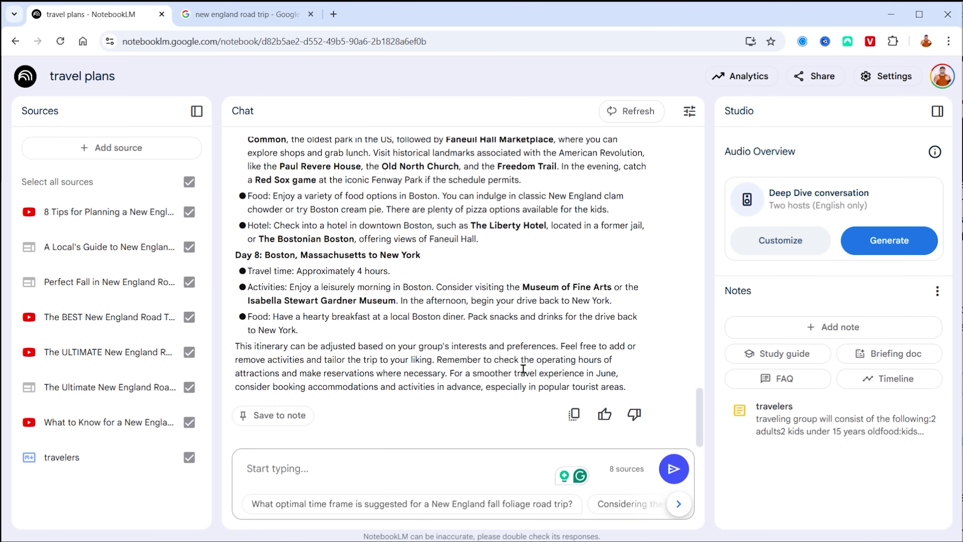
pyautogui.scroll(20, 524, 369)
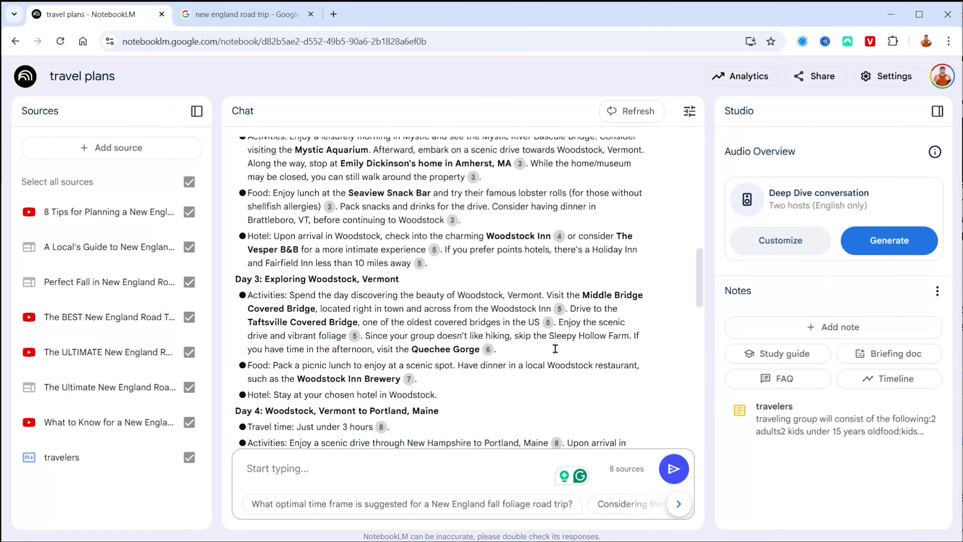
pyautogui.scroll(10, 556, 353)
pyautogui.scroll(-3, 574, 346)
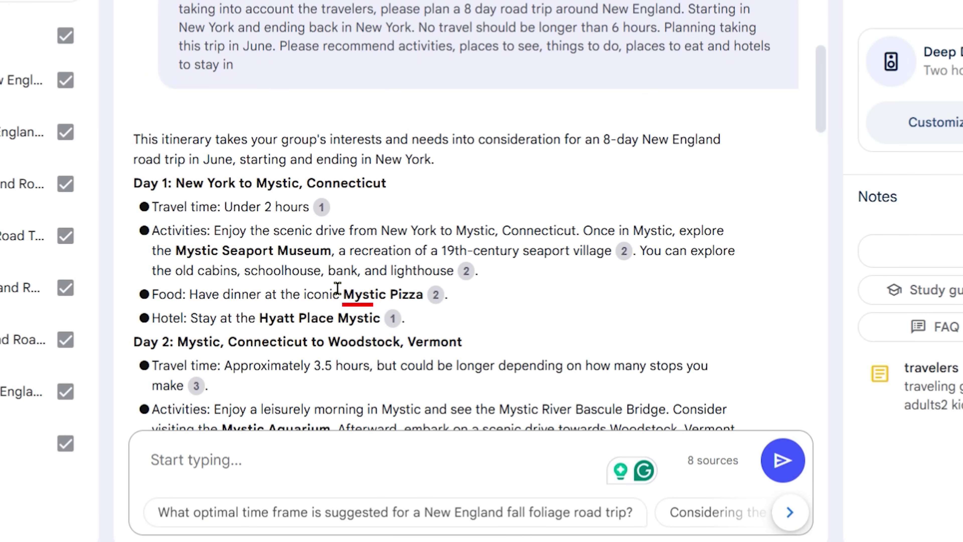
pyautogui.moveTo(342, 293)
pyautogui.mouseDown()
pyautogui.moveTo(405, 284)
pyautogui.moveTo(419, 295)
pyautogui.mouseUp()
pyautogui.moveTo(357, 293); pyautogui.dragTo(343, 296)
pyautogui.moveTo(437, 298)
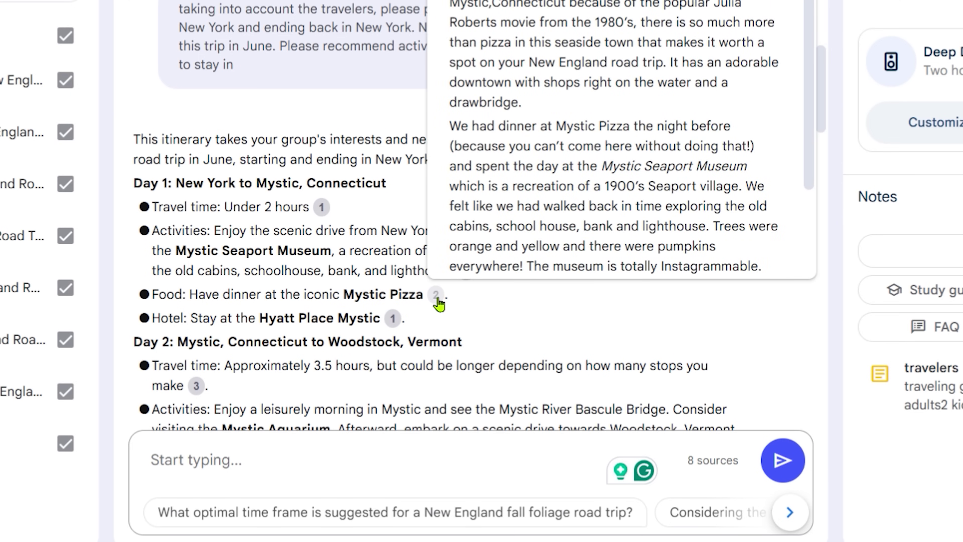
pyautogui.scroll(-7, 552, 316)
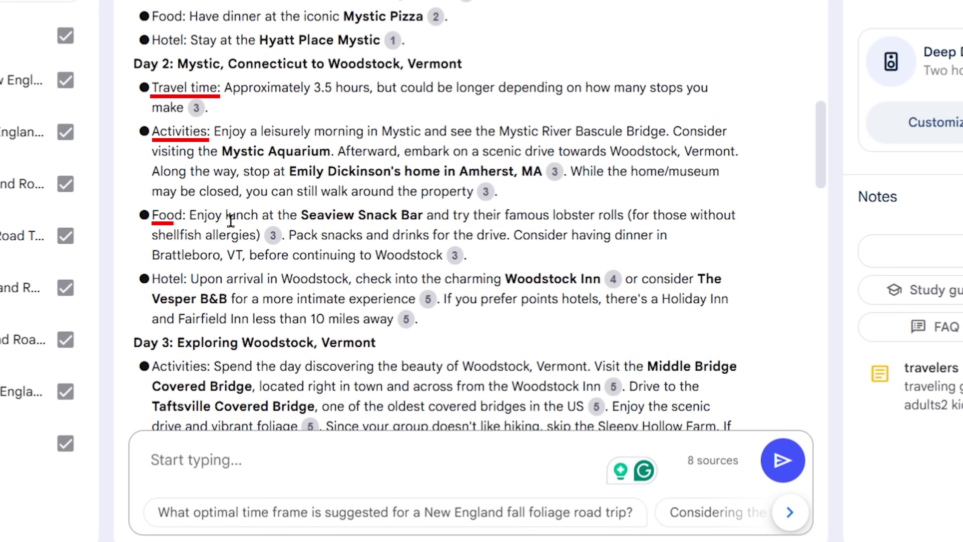
pyautogui.scroll(-20, 518, 271)
# Step: Save the itinerary as a note, generate a Timeline note, and open the itinerary note
pyautogui.click(322, 457)
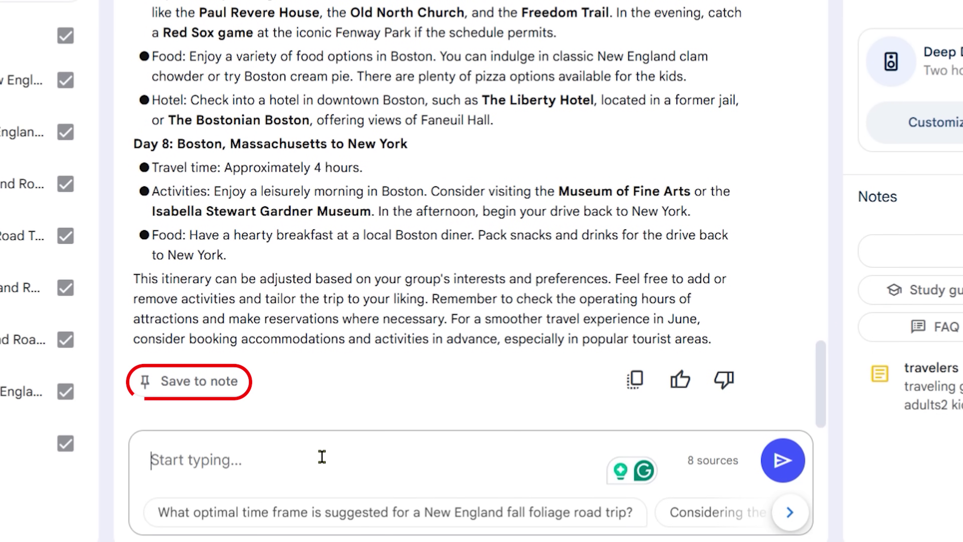
pyautogui.click(208, 380)
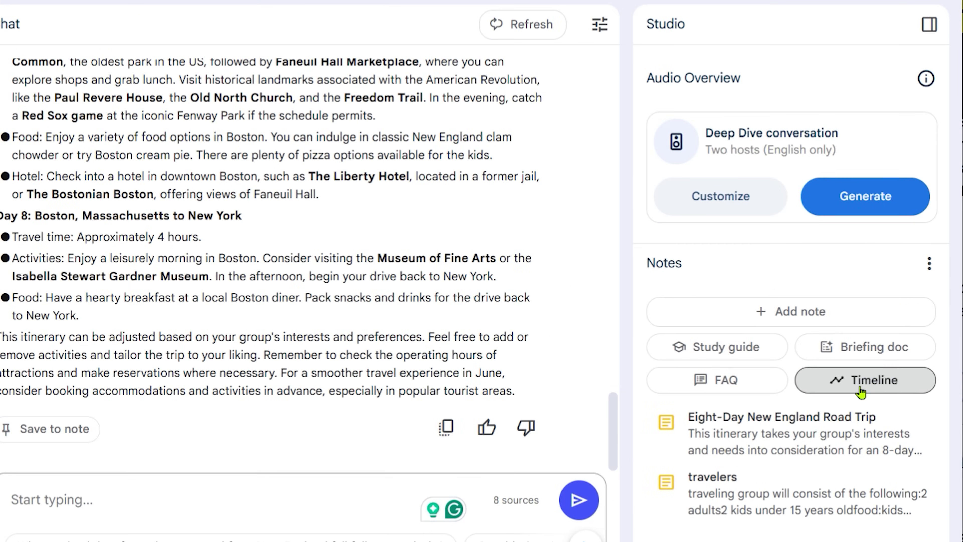
pyautogui.click(903, 333)
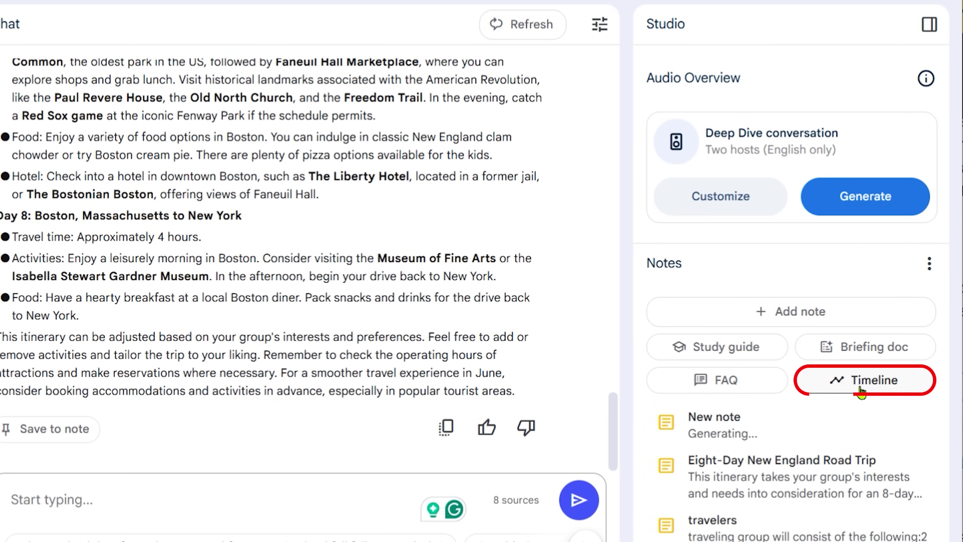
pyautogui.click(785, 435)
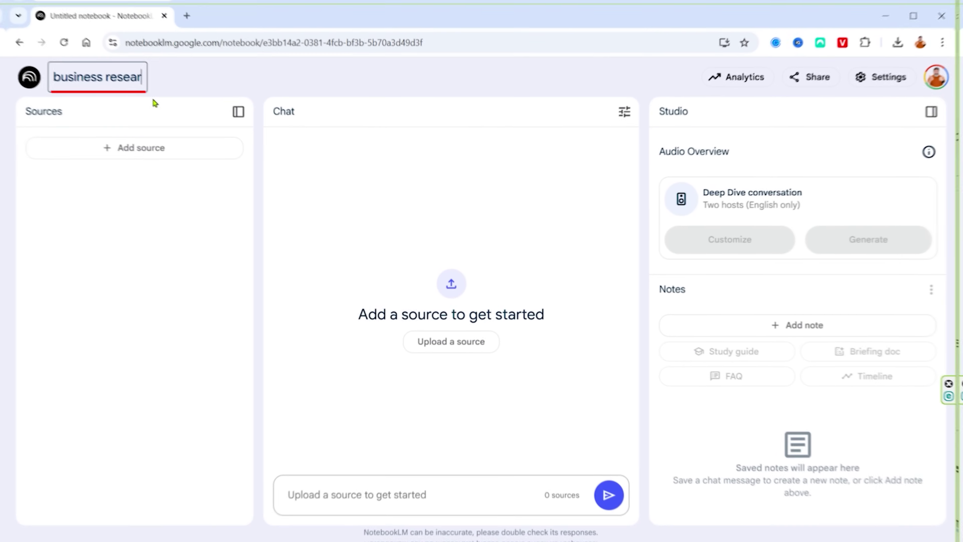
# Step: Finish naming the notebook 'business research' and add the FTC web page as a source
pyautogui.write('ch')
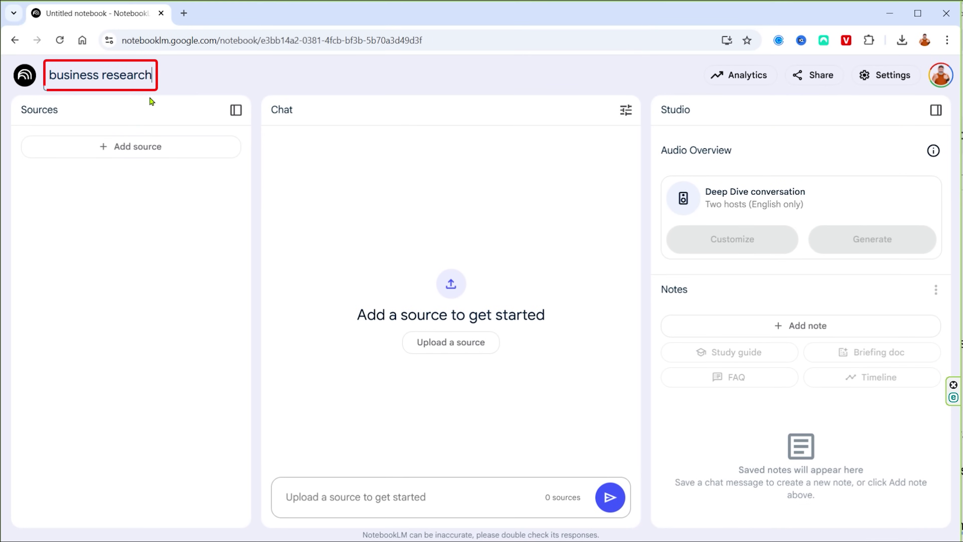
pyautogui.click(137, 147)
pyautogui.click(422, 481)
pyautogui.write('https://www.ftc.gov/business-guidance/blog/2023/09/ftc-settlement-suggests-lurn-didnt-learn-penalty-offense-notice-about-money-making-claims')
pyautogui.press('Return')
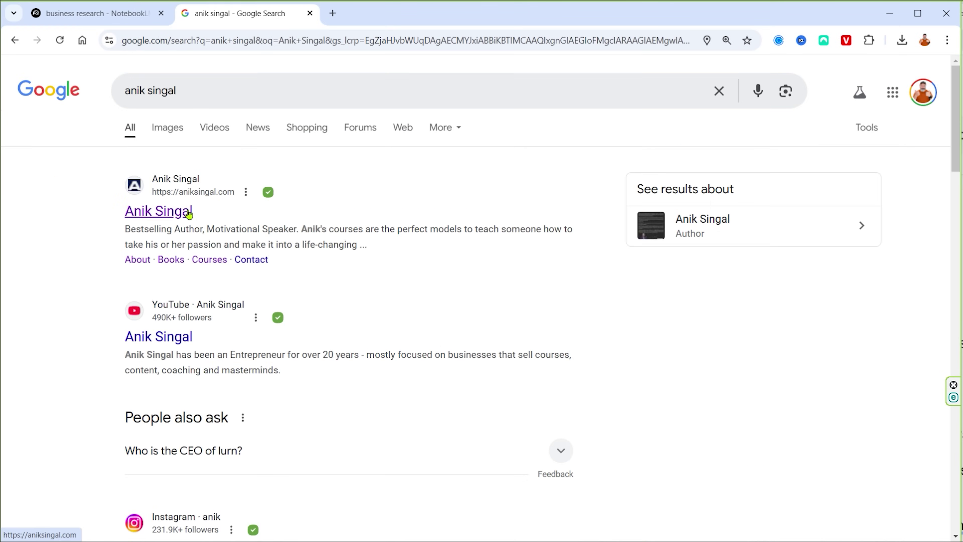
# Step: Add the FTC settlement YouTube videos as sources
pyautogui.rightClick(192, 211)
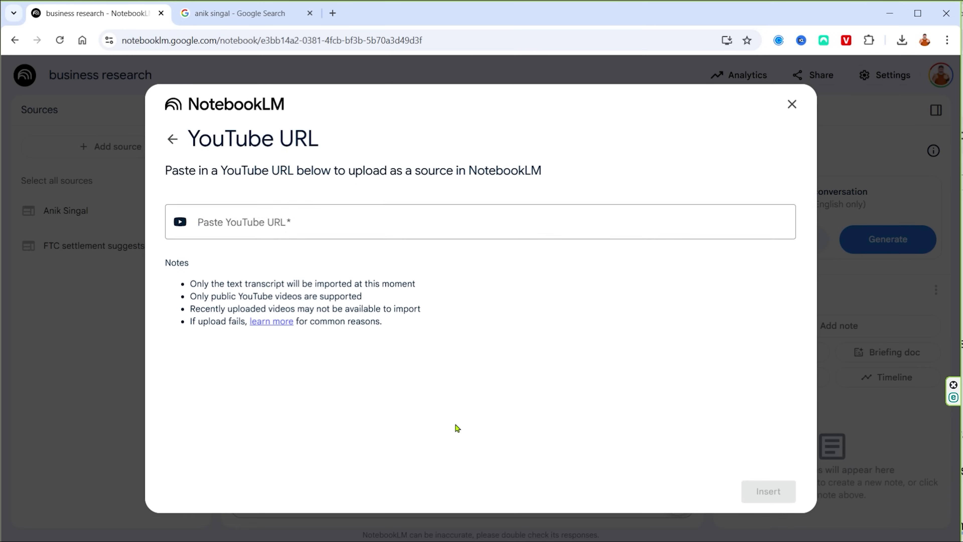
pyautogui.write('https://www.youtube.com/watch?v=GV6dfUSO_4')
pyautogui.press('Return')
pyautogui.click(109, 147)
pyautogui.click(487, 482)
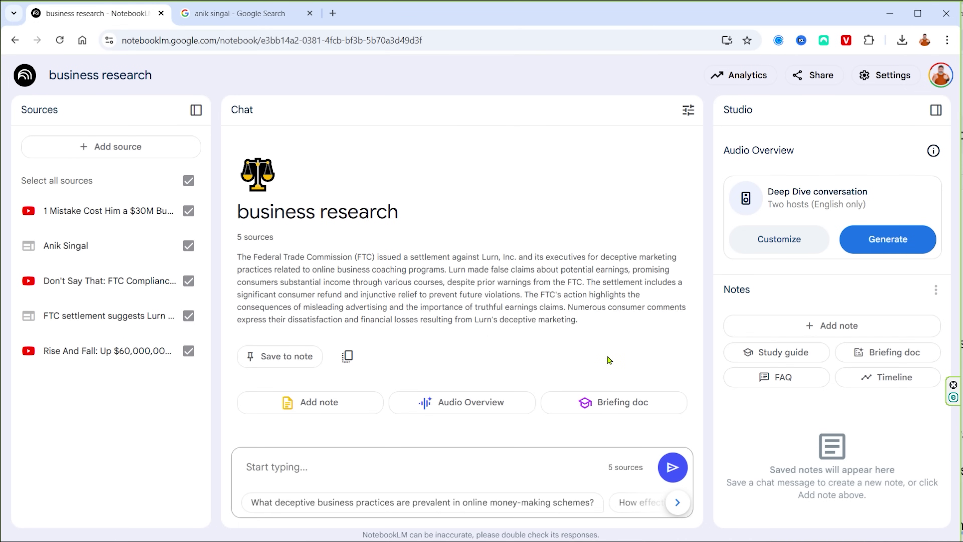
# Step: Generate the FTC compliance briefing document and read through its key takeaways and action items
pyautogui.click(626, 404)
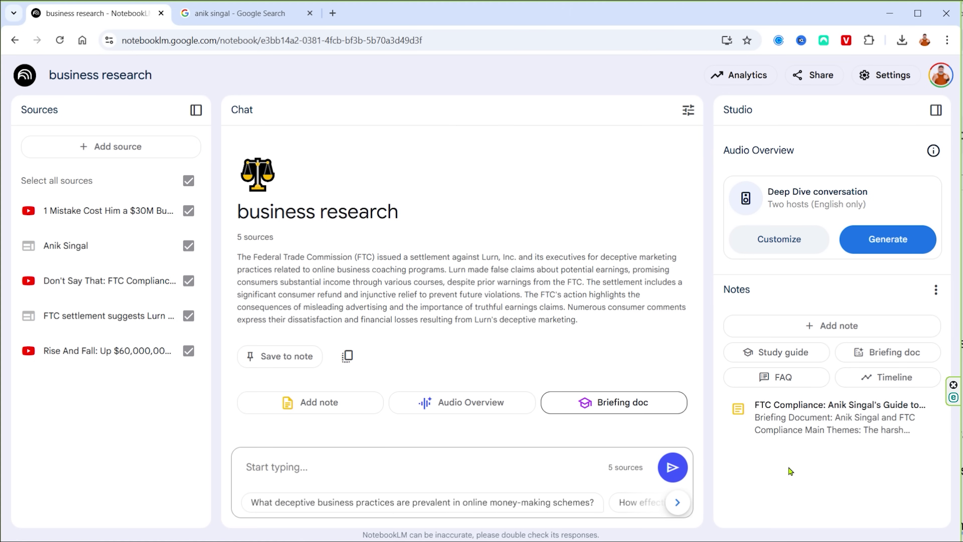
pyautogui.click(810, 418)
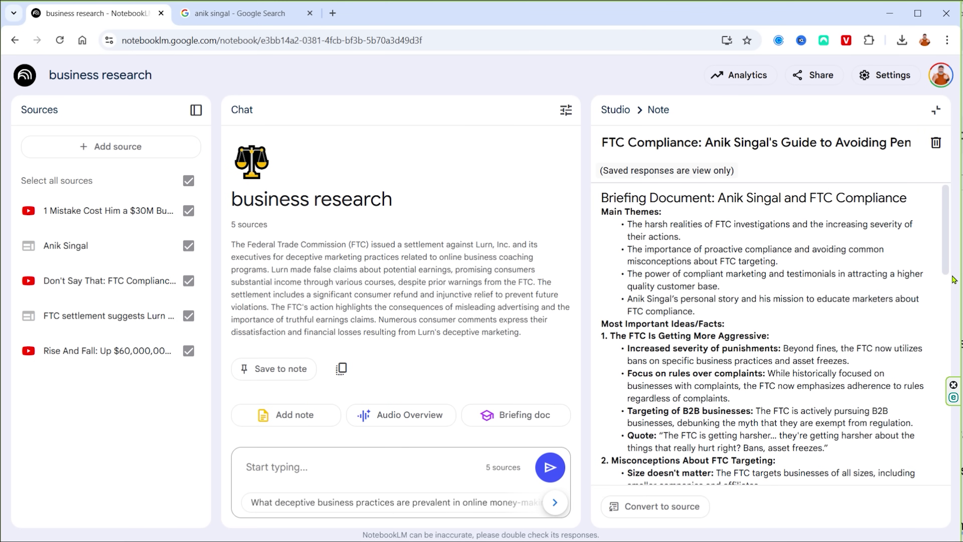
pyautogui.scroll(-1, 947, 235)
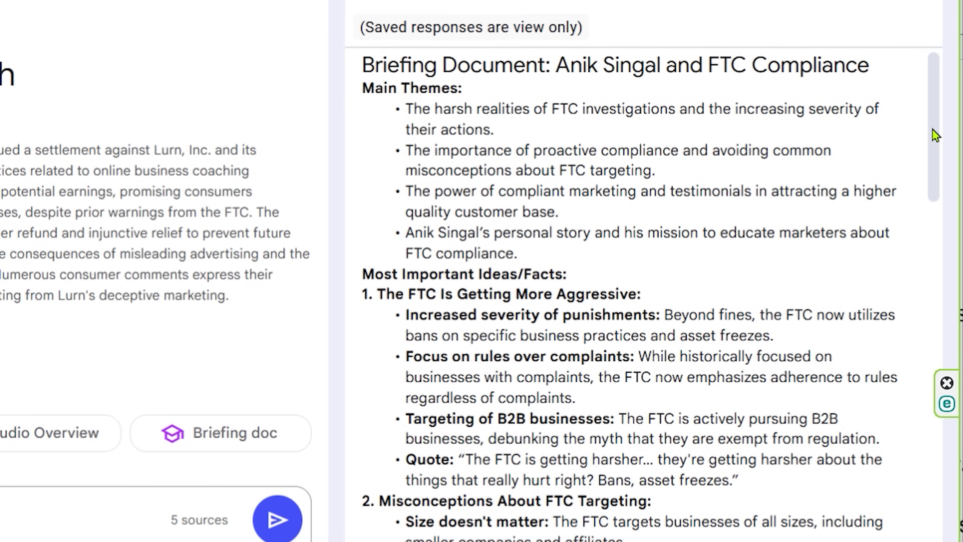
pyautogui.moveTo(936, 135); pyautogui.dragTo(924, 157)
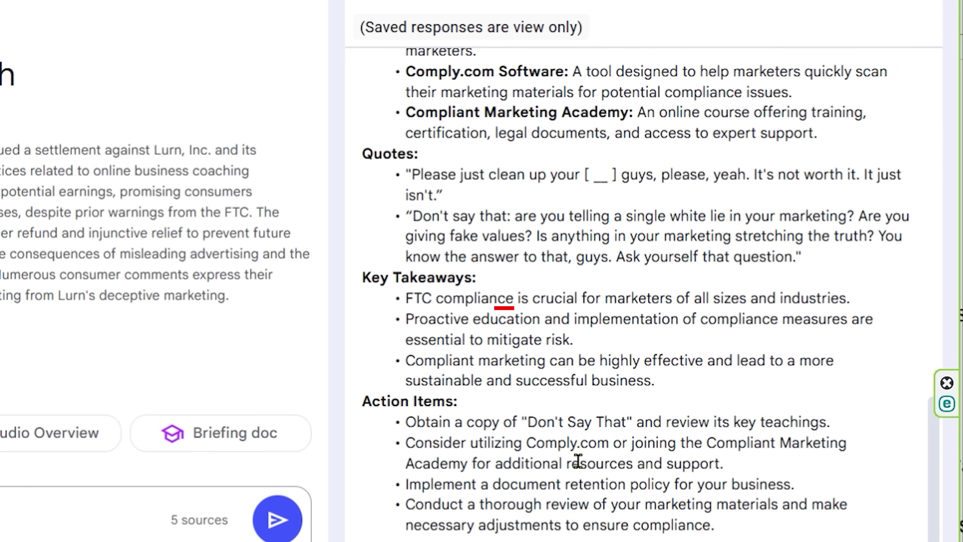
# Step: Ask 'what is FTC compliance', then request a plain-language, step-by-step FTC compliance action plan
pyautogui.click(346, 454)
pyautogui.write('what is FTC compliance')
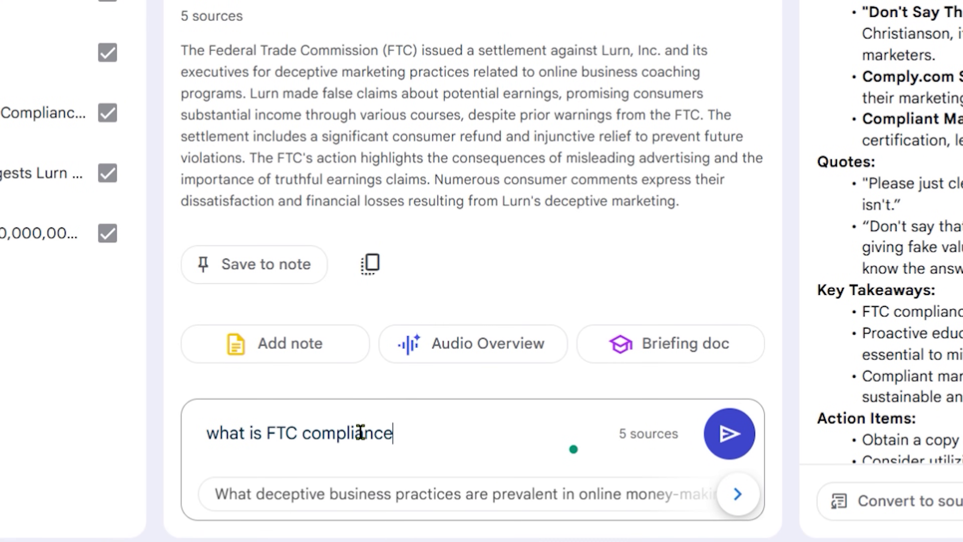
pyautogui.press('Return')
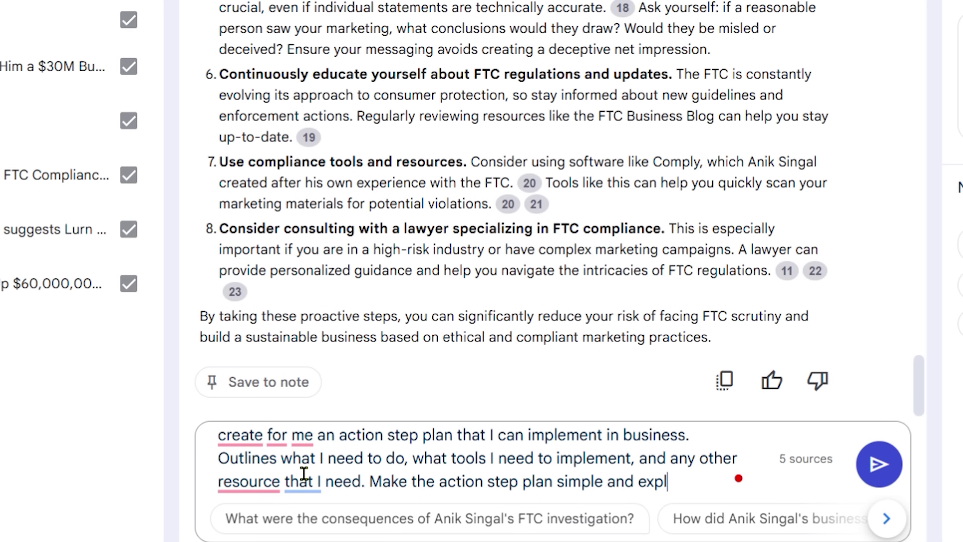
pyautogui.write('ain it in a way t')
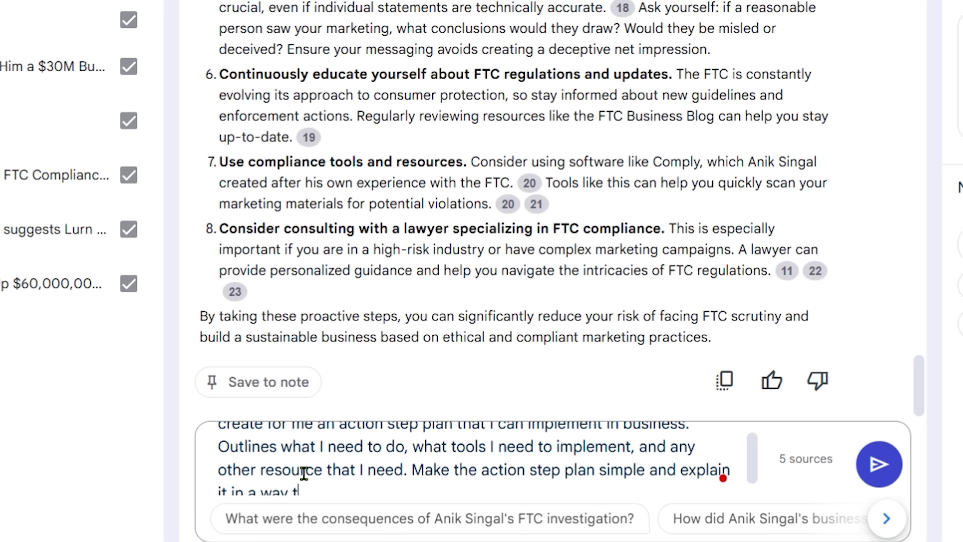
pyautogui.write('hat anyone can understand ')
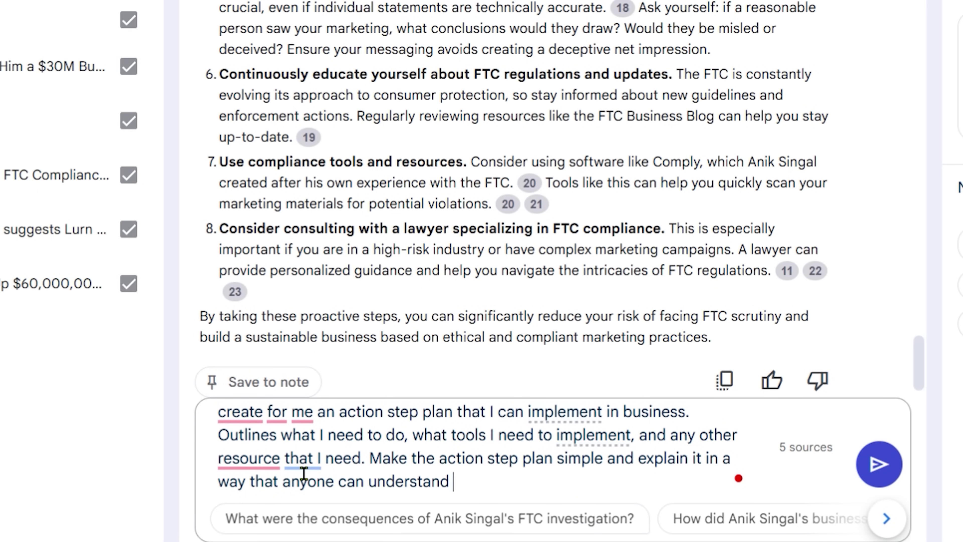
pyautogui.write('and not in technical ')
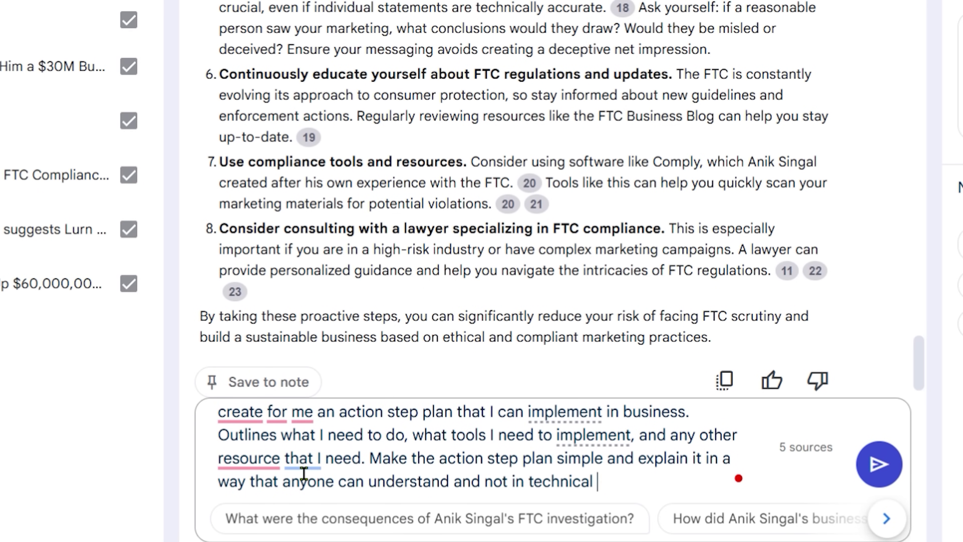
pyautogui.write("terms for someone who doesn't understand")
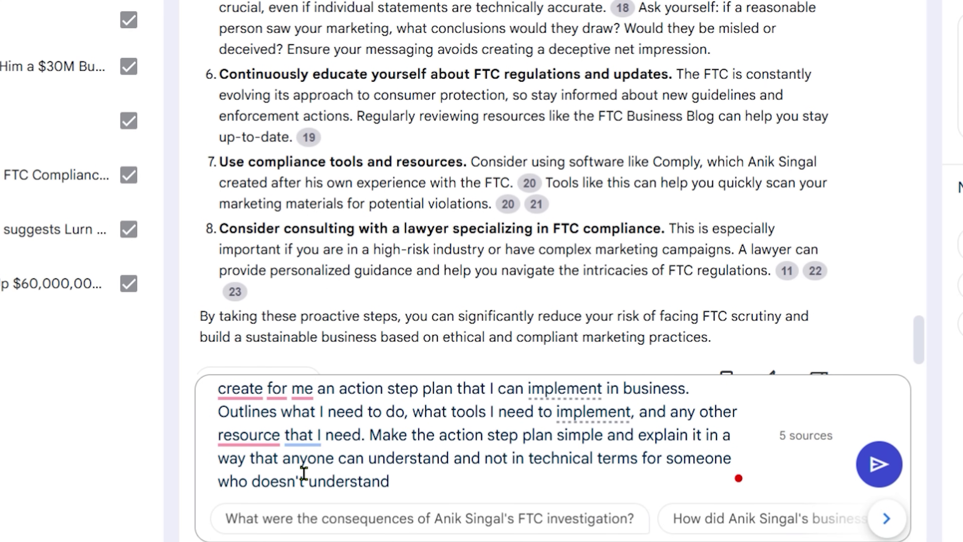
pyautogui.press('Return')
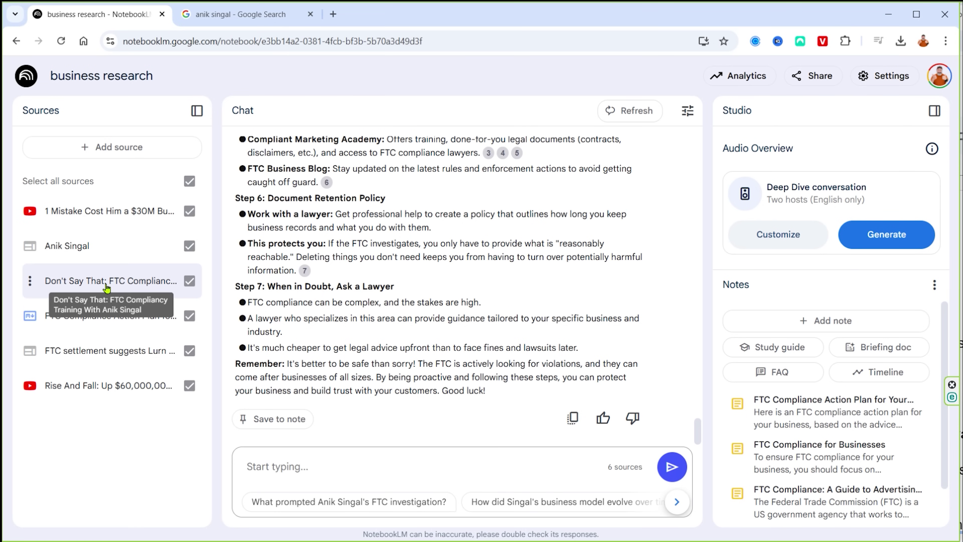
# Step: Review the Don't Say That video source's guide and its 1:31:53 running time, then return to sources
pyautogui.click(108, 285)
pyautogui.scroll(-3, 155, 455)
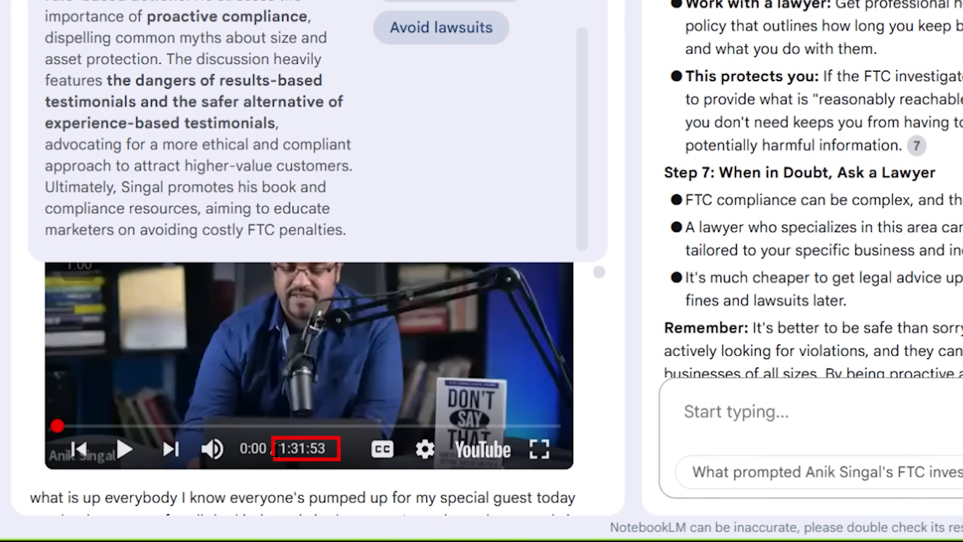
pyautogui.moveTo(240, 463); pyautogui.dragTo(282, 465)
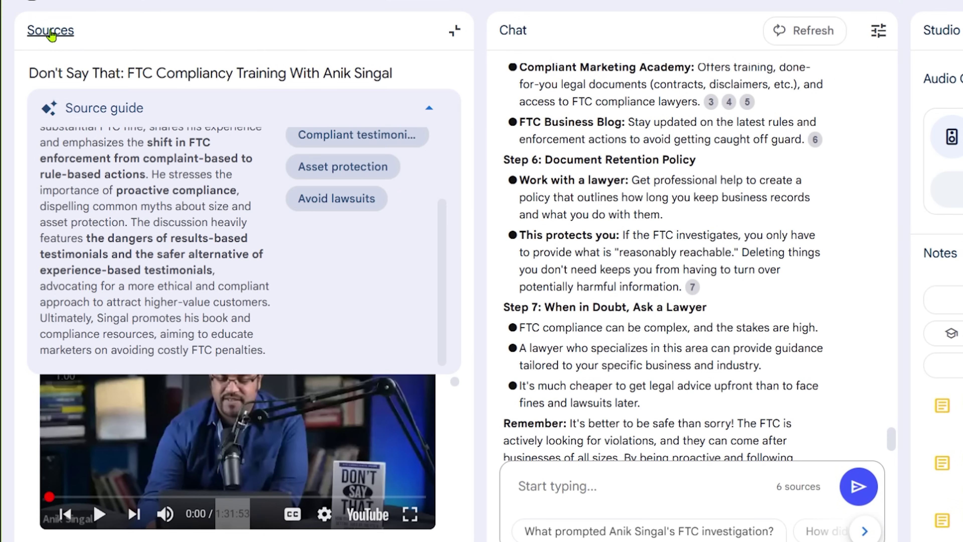
pyautogui.click(51, 35)
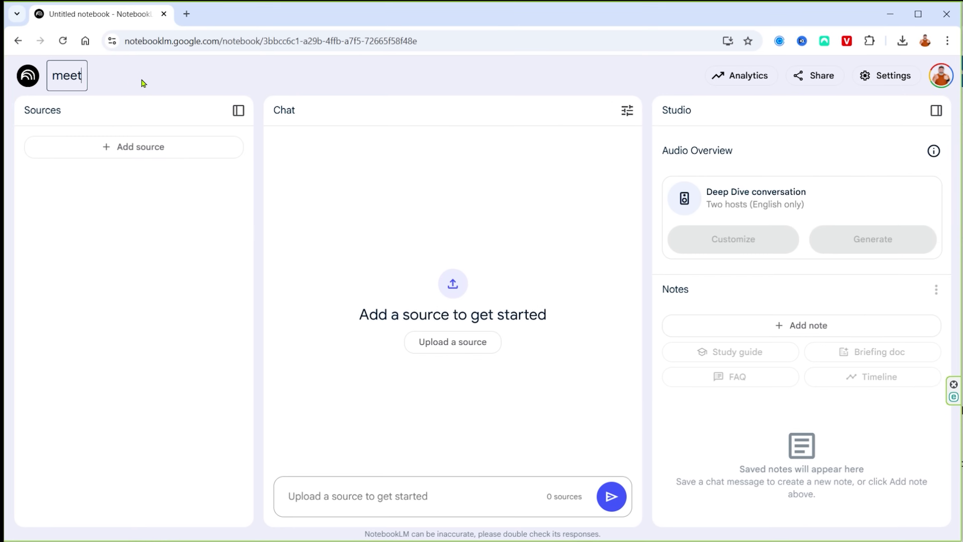
# Step: Name the notebook 'meetings', upload meeting 1.mp3 and meeting 2.mp3, and open the generated note
pyautogui.write('ngs')
pyautogui.click(158, 94)
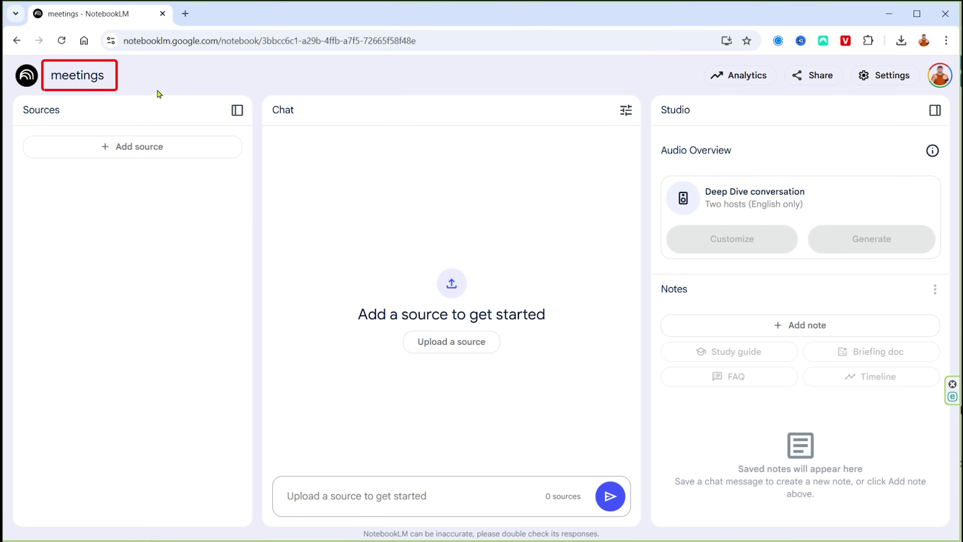
pyautogui.click(122, 147)
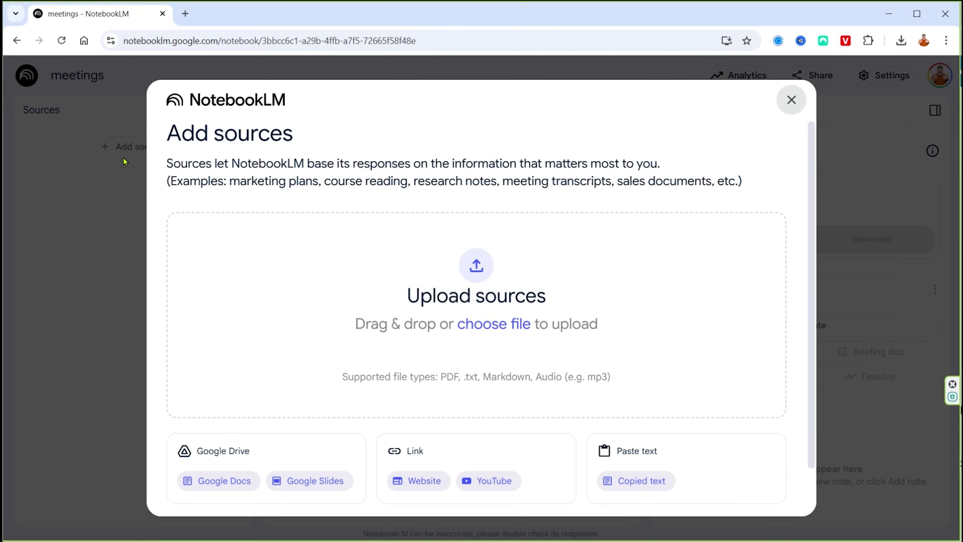
pyautogui.moveTo(124, 165); pyautogui.dragTo(435, 327)
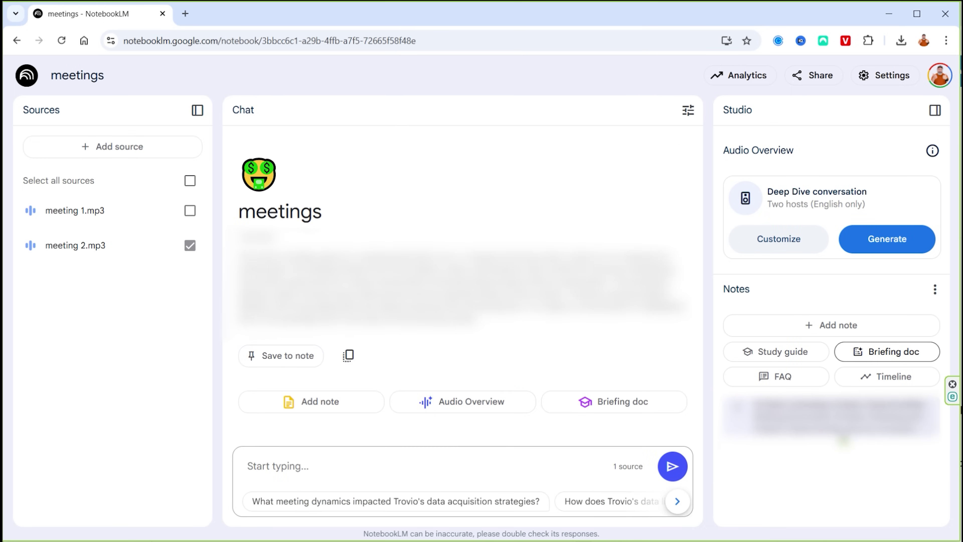
pyautogui.click(840, 440)
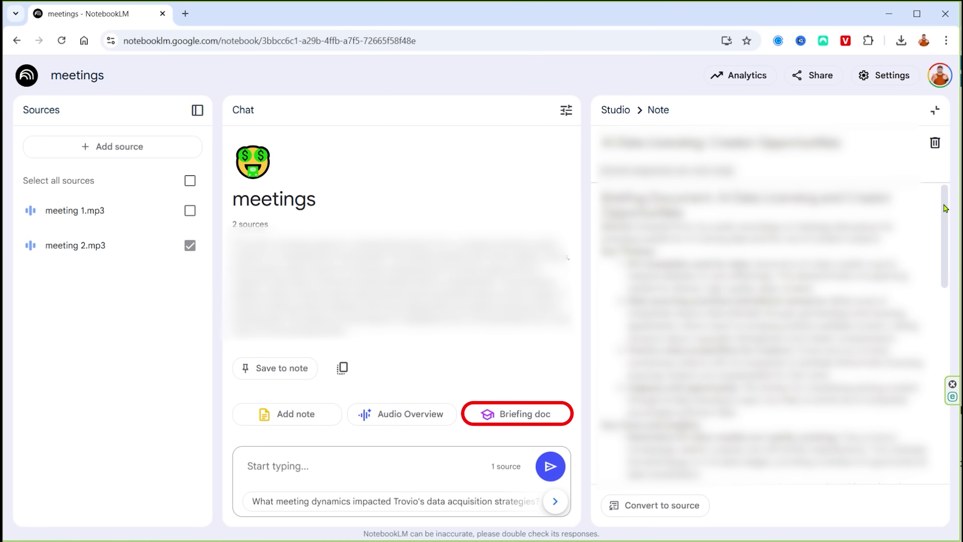
# Step: Scroll the meeting note and ask 'are there any action items from this meeting?'
pyautogui.moveTo(944, 208); pyautogui.dragTo(939, 273)
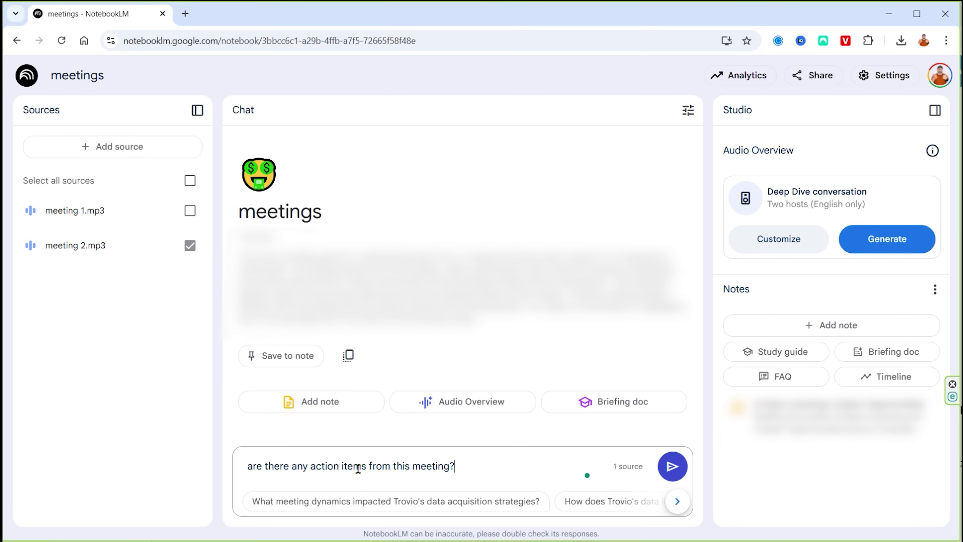
pyautogui.press('Return')
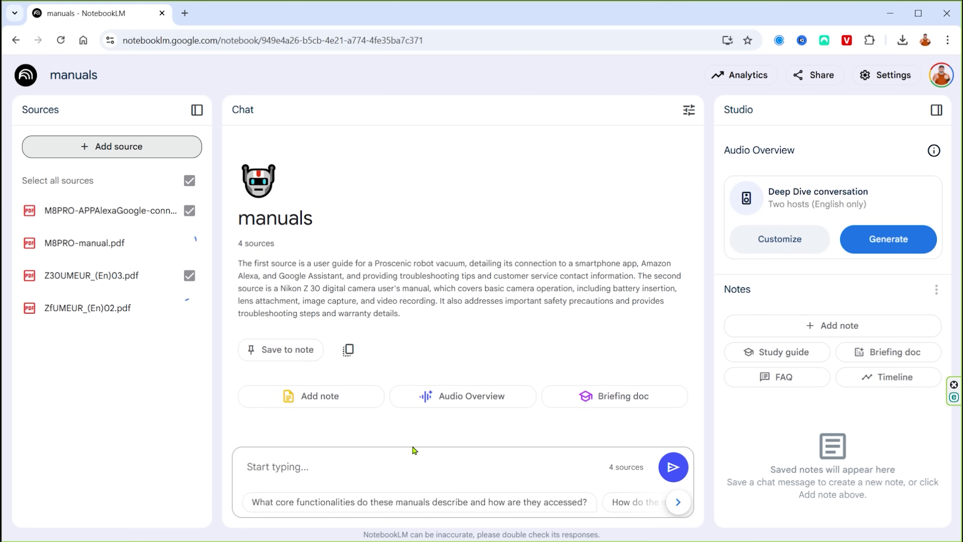
# Step: Ask 'how do I change the time on the nikon' with only ZfUMEUR_(En)02.pdf selected as source
pyautogui.click(316, 471)
pyautogui.write('how do I change the time on the nikon zf')
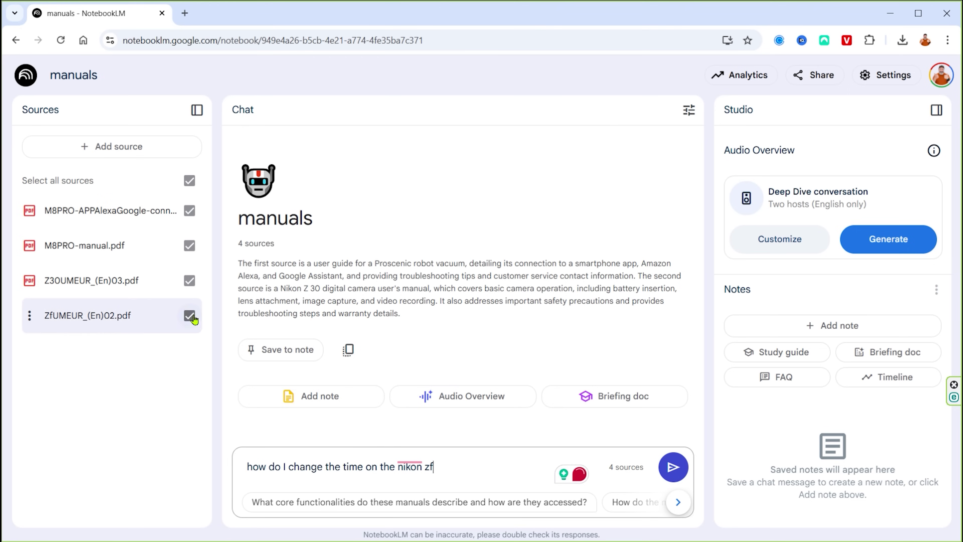
pyautogui.click(189, 280)
pyautogui.click(190, 245)
pyautogui.click(189, 210)
pyautogui.click(662, 465)
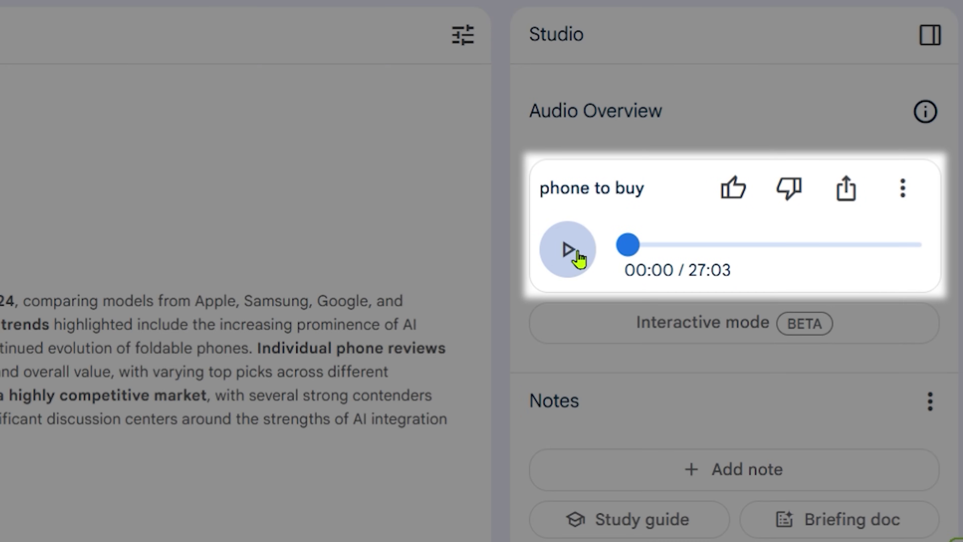
# Step: Play the phone to buy audio overview, then view its more-options menu
pyautogui.click(583, 265)
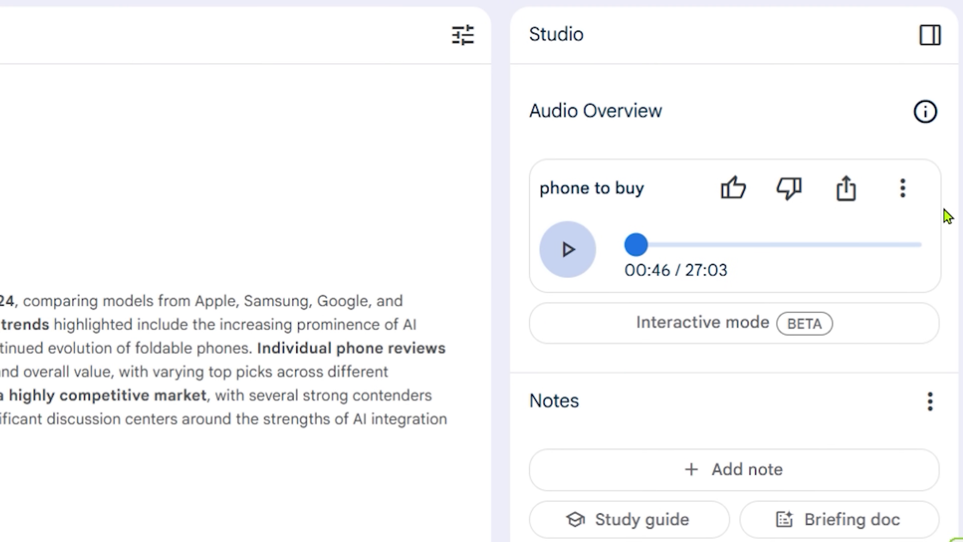
pyautogui.click(915, 193)
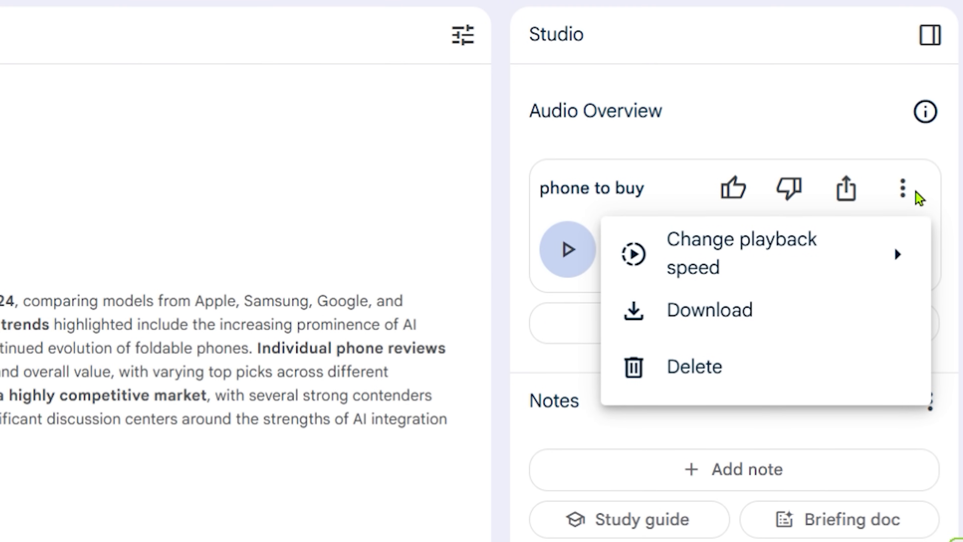
pyautogui.moveTo(716, 258)
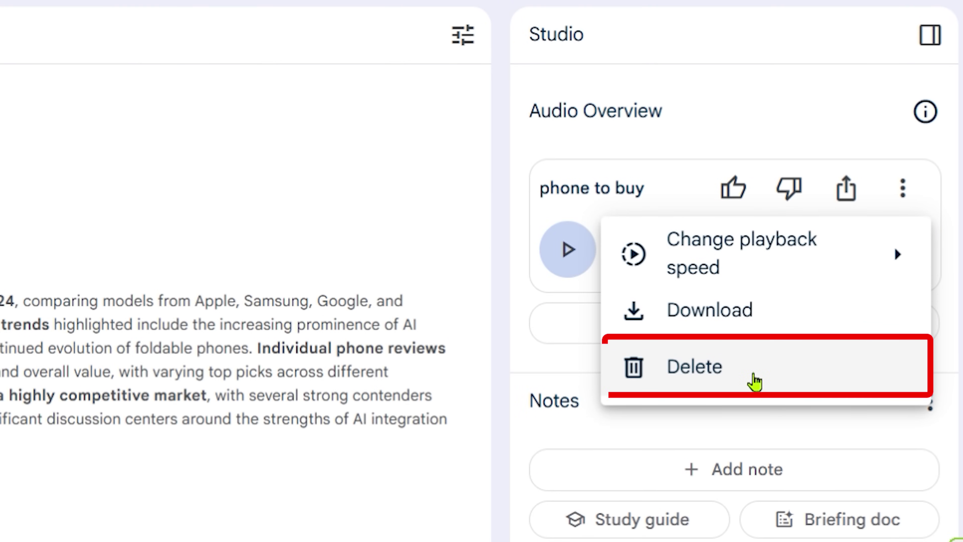
# Step: Dismiss the options menu and switch on public link access for the phone to buy audio overview
pyautogui.click(699, 135)
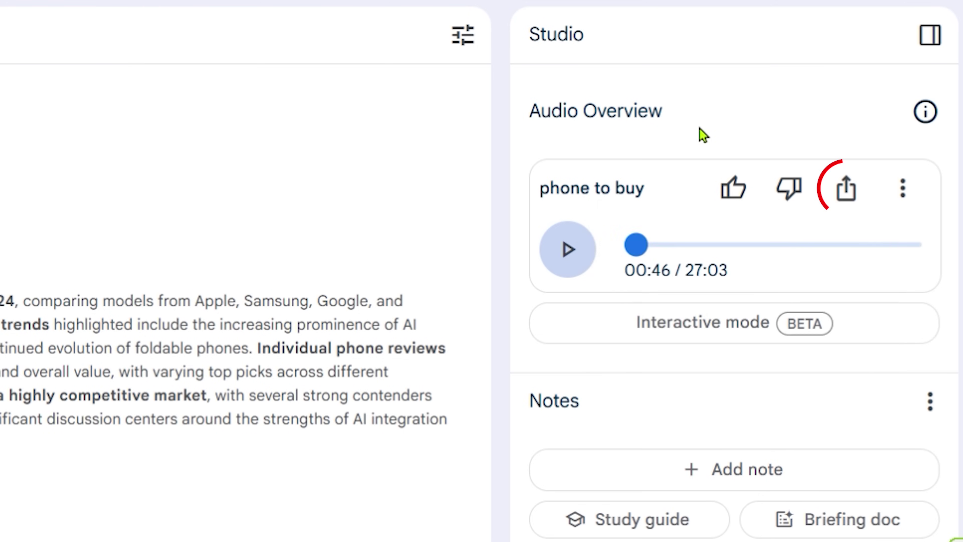
pyautogui.click(846, 190)
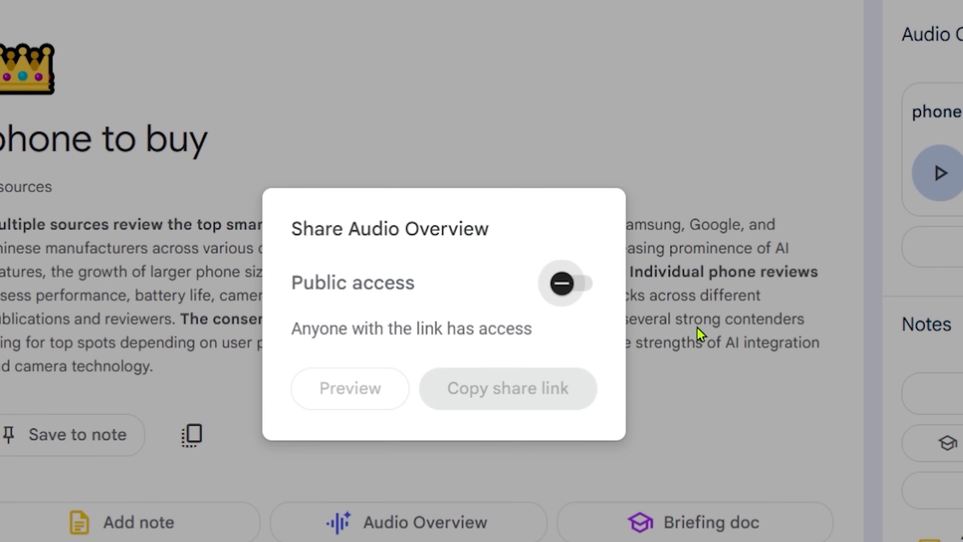
pyautogui.click(580, 293)
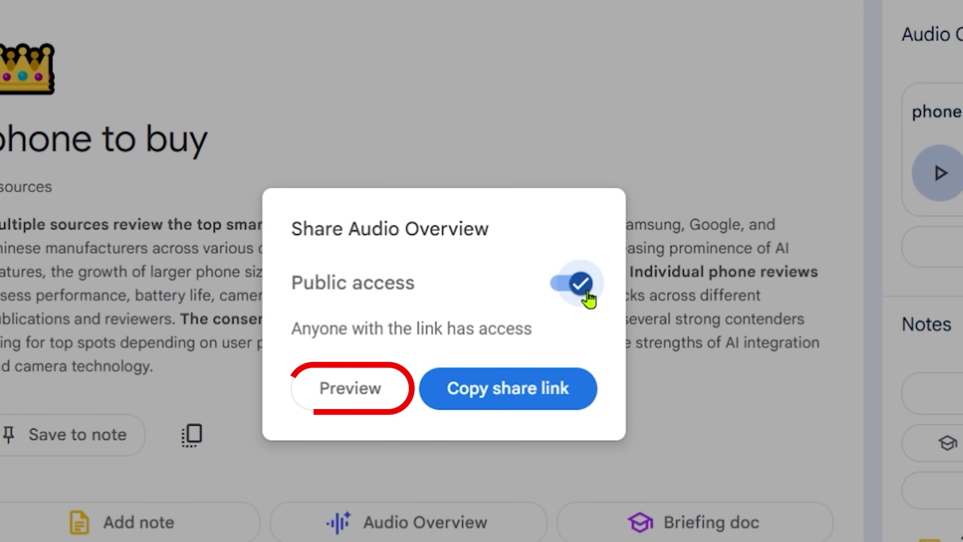